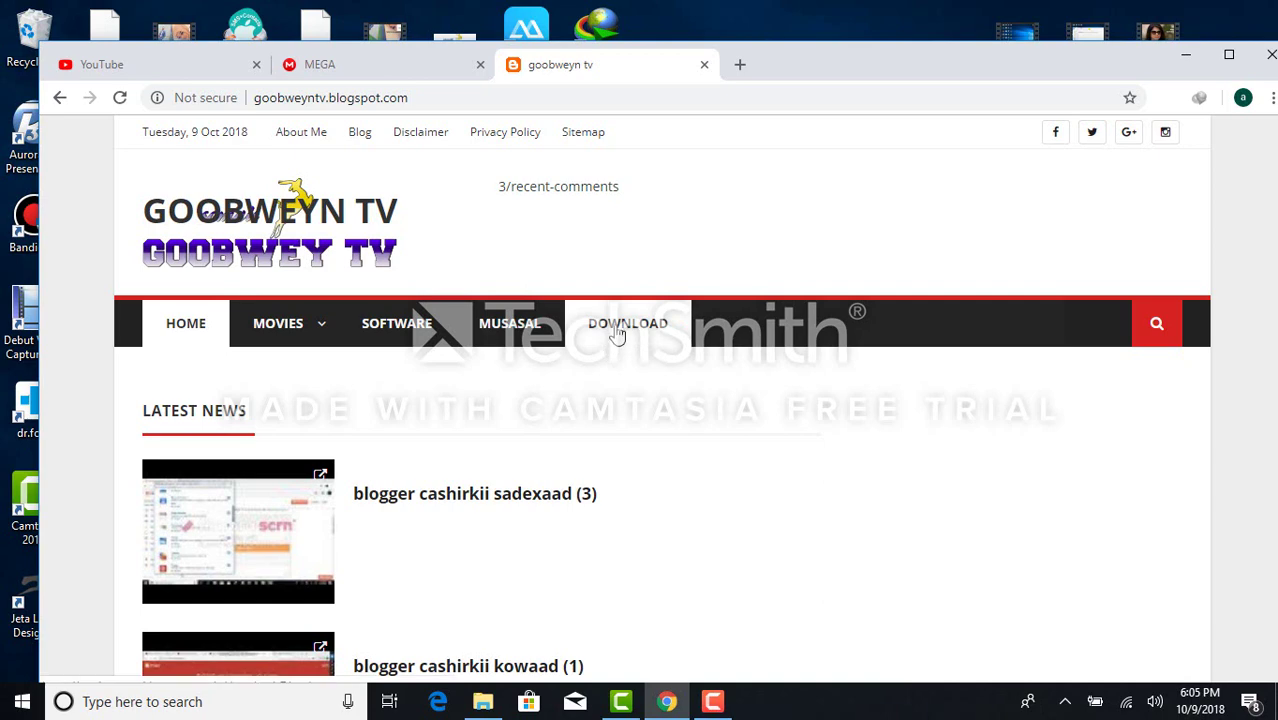
Step: Download the IDM.6.28.Build.8 zip through the second link on the site's download page, and show it in its folder
left_click(617, 333)
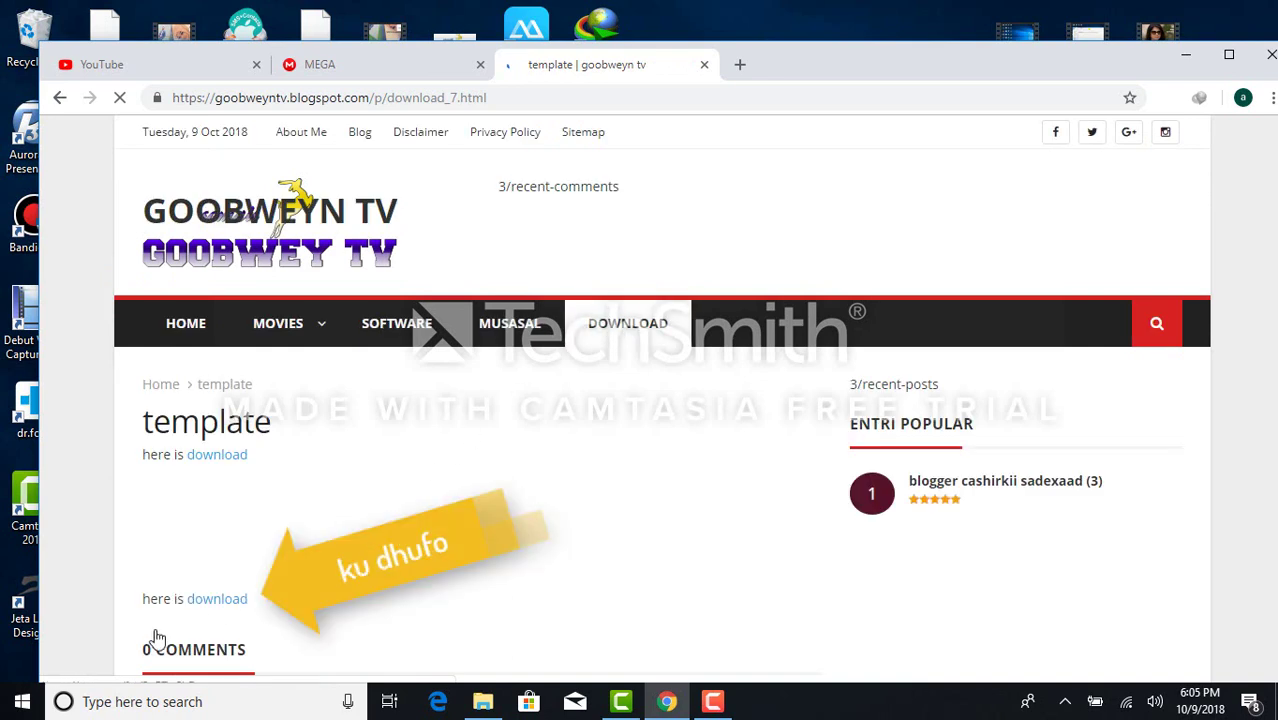
left_click(218, 600)
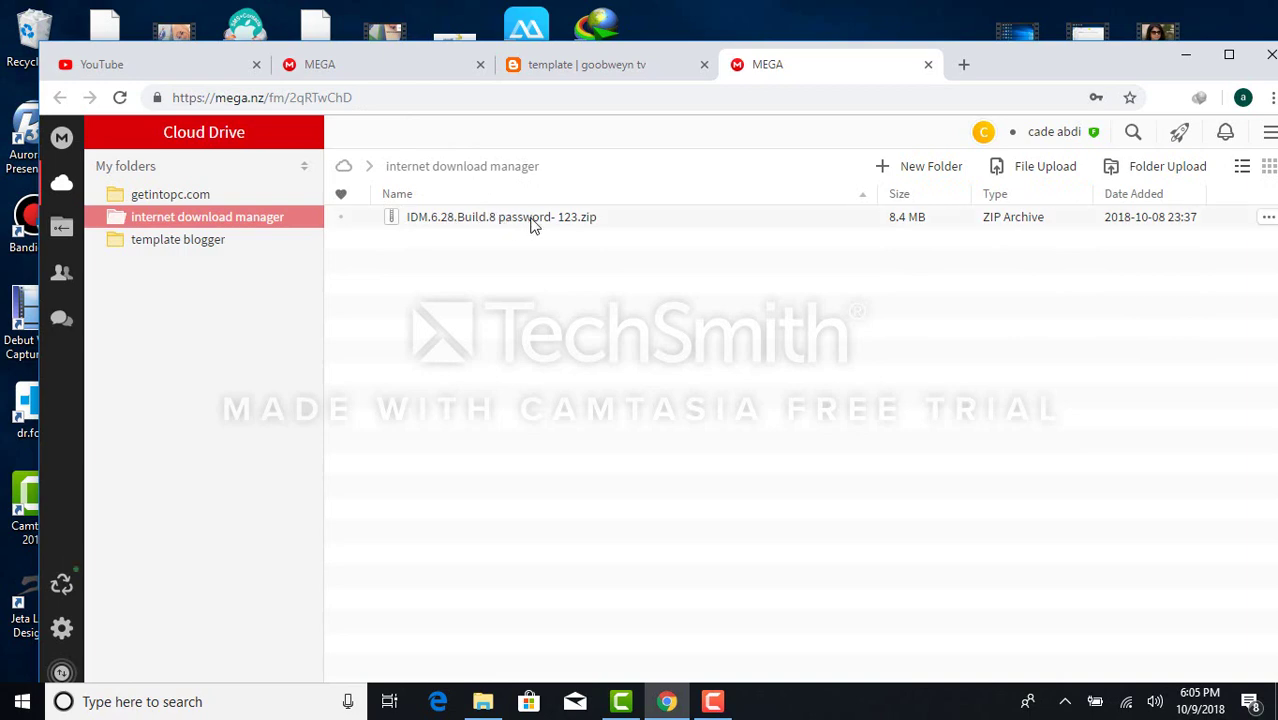
double_click(446, 226)
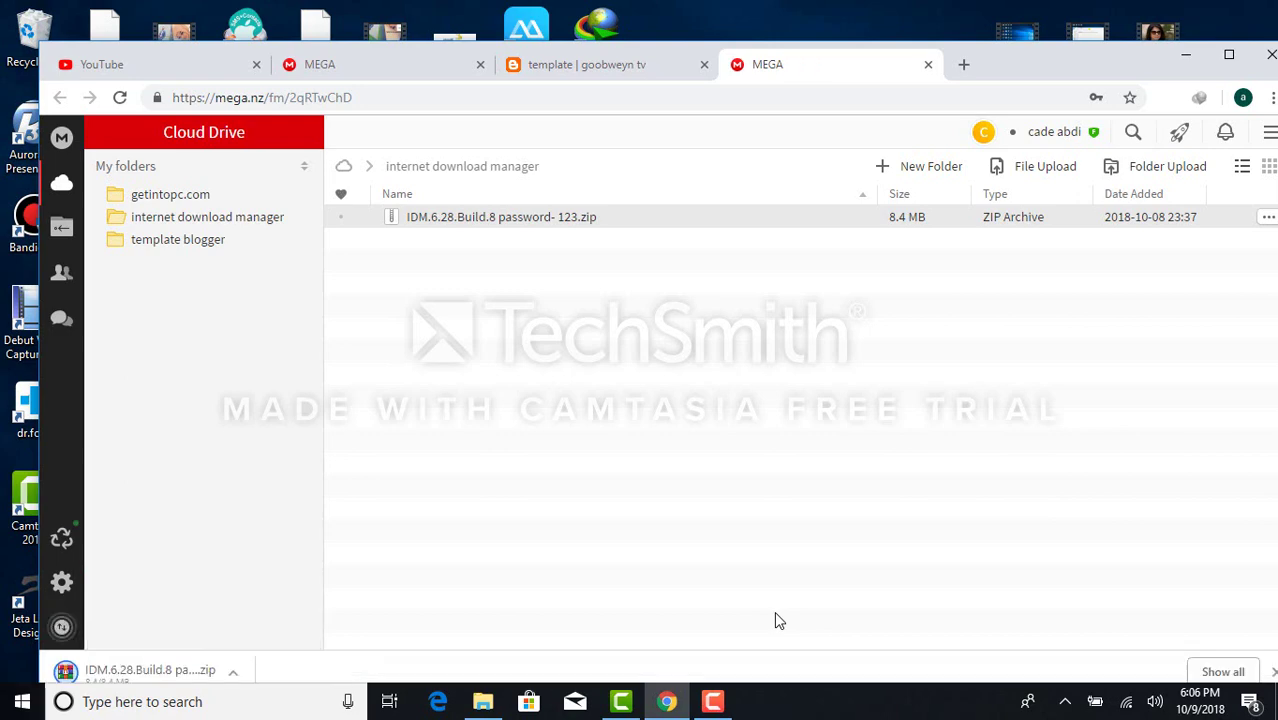
left_click(233, 672)
left_click(286, 608)
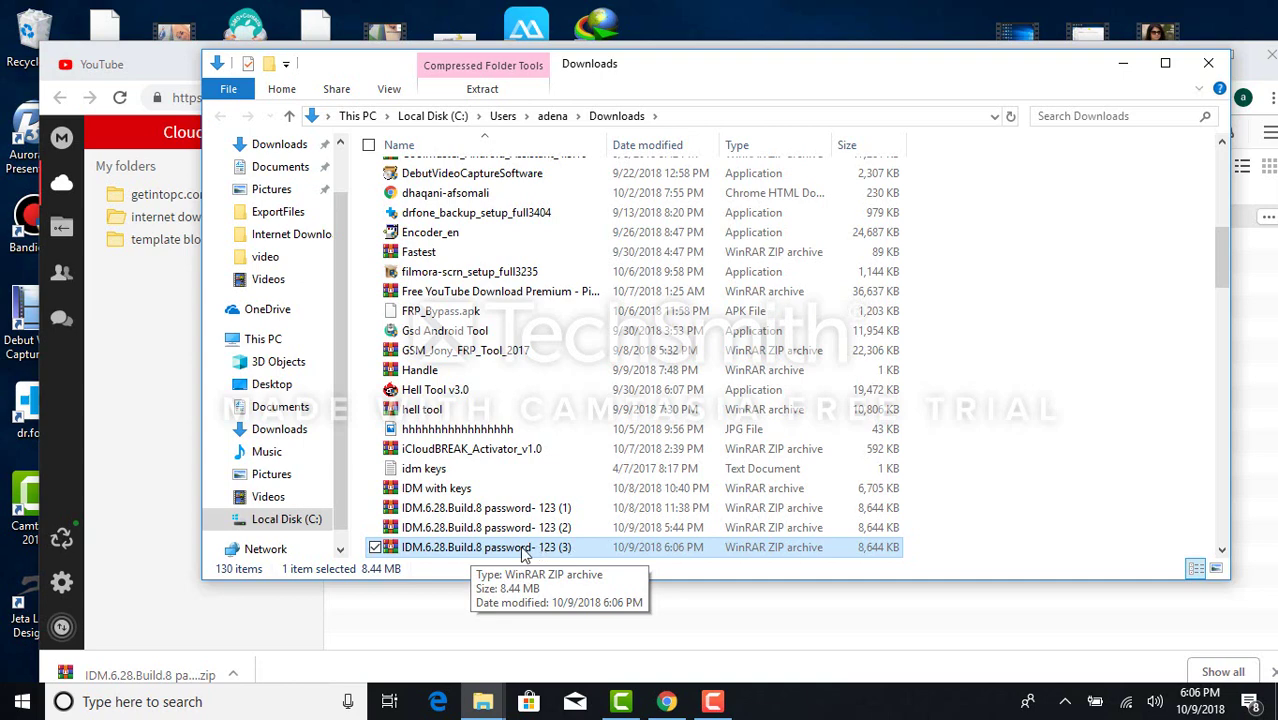
left_click(20, 703)
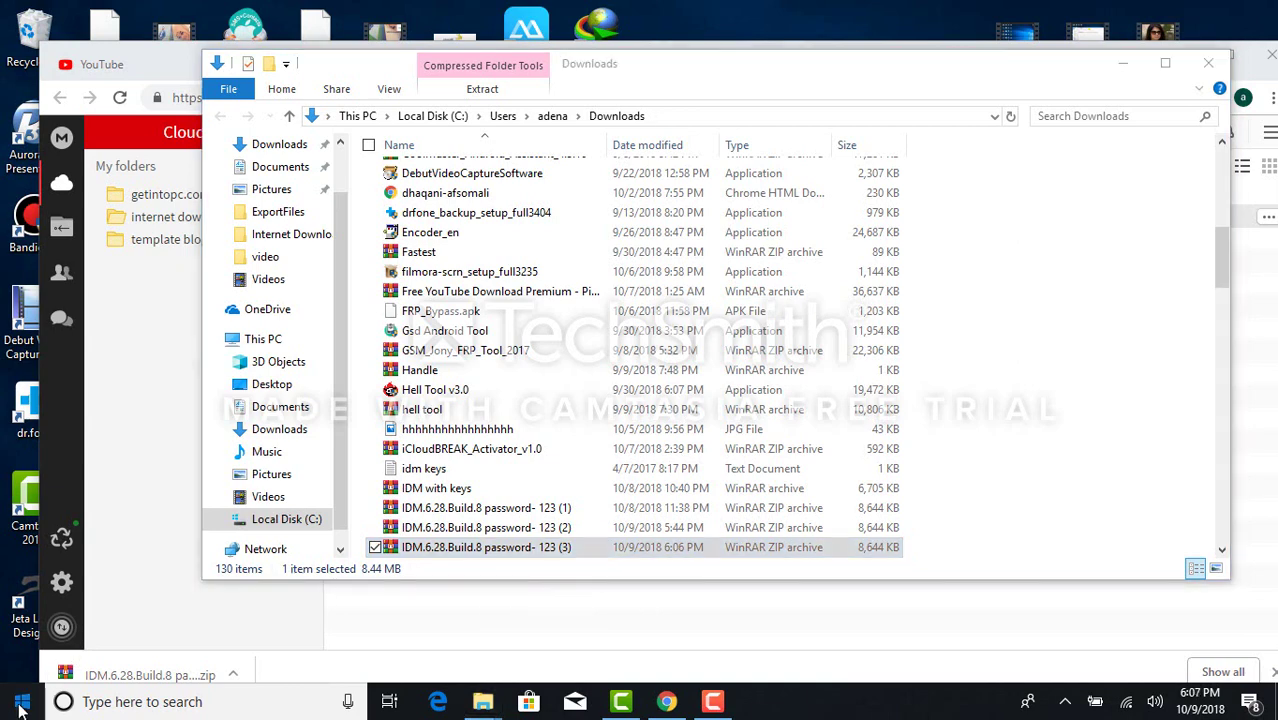
left_click(22, 704)
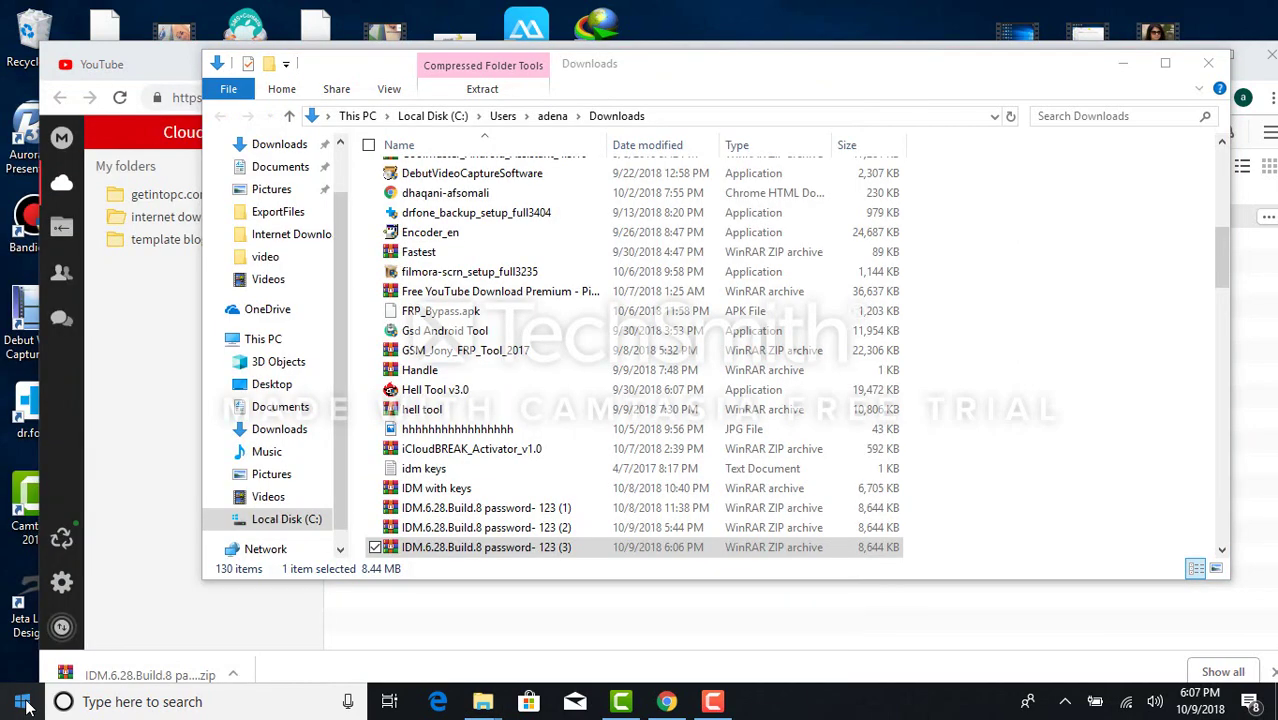
left_click(22, 704)
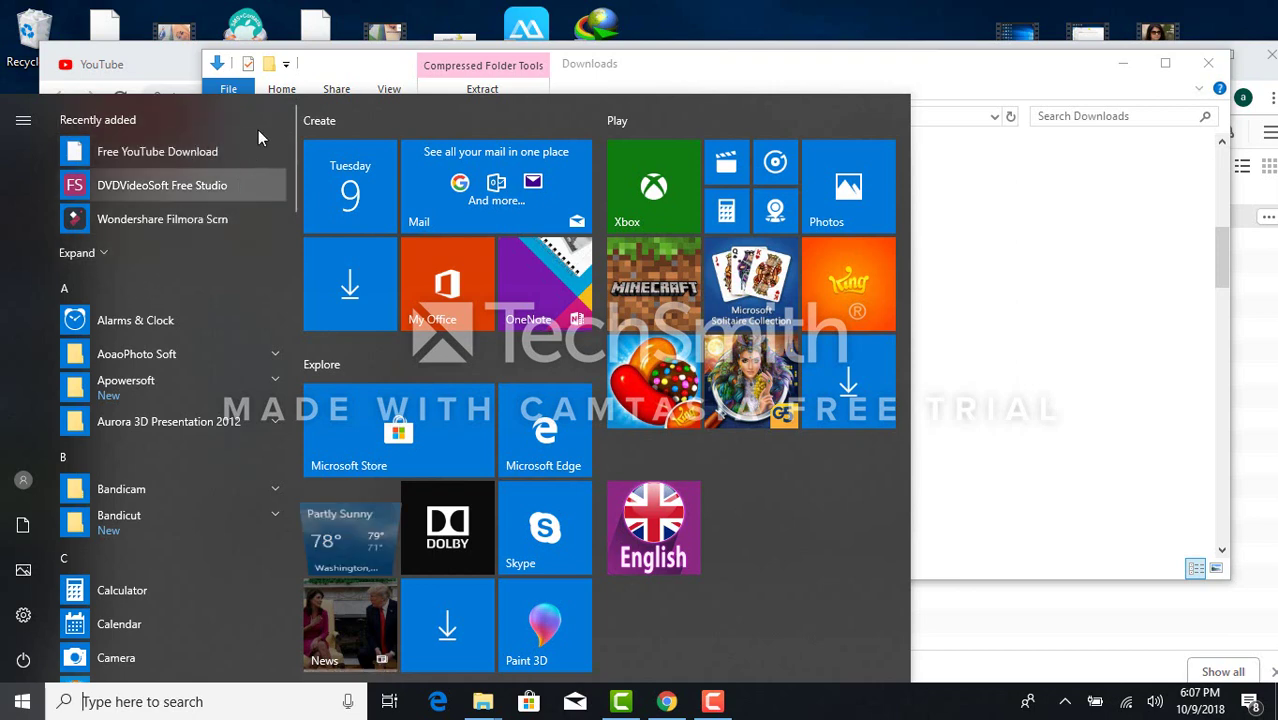
left_click(688, 36)
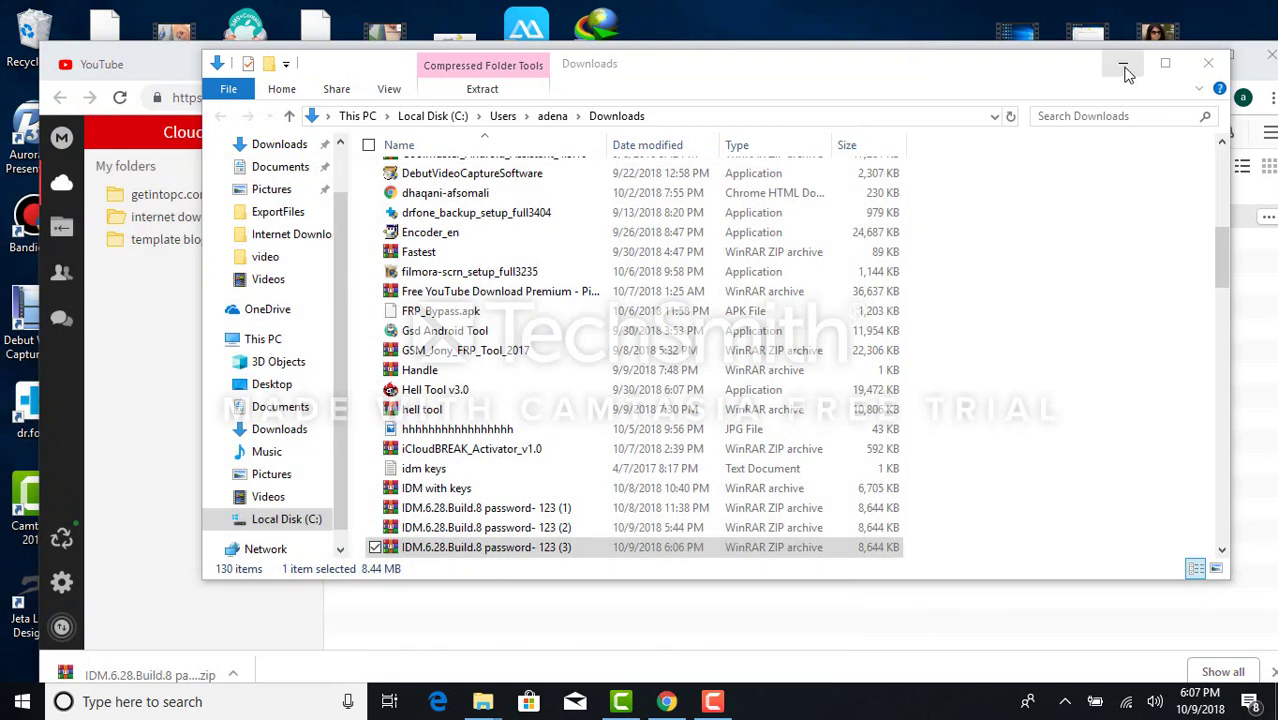
Step: View the inner folder of the downloaded IDM.6.28.Build.8 archive, and minimize the open windows to show the desktop
double_click(433, 550)
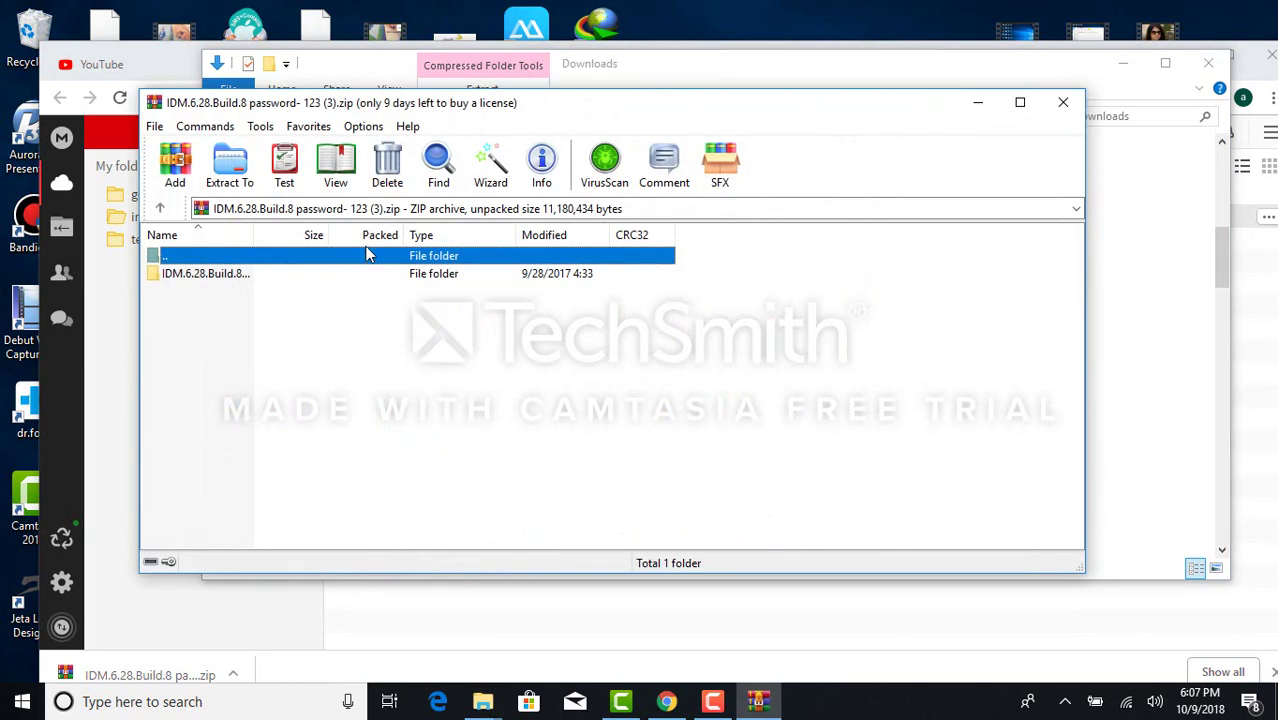
double_click(222, 278)
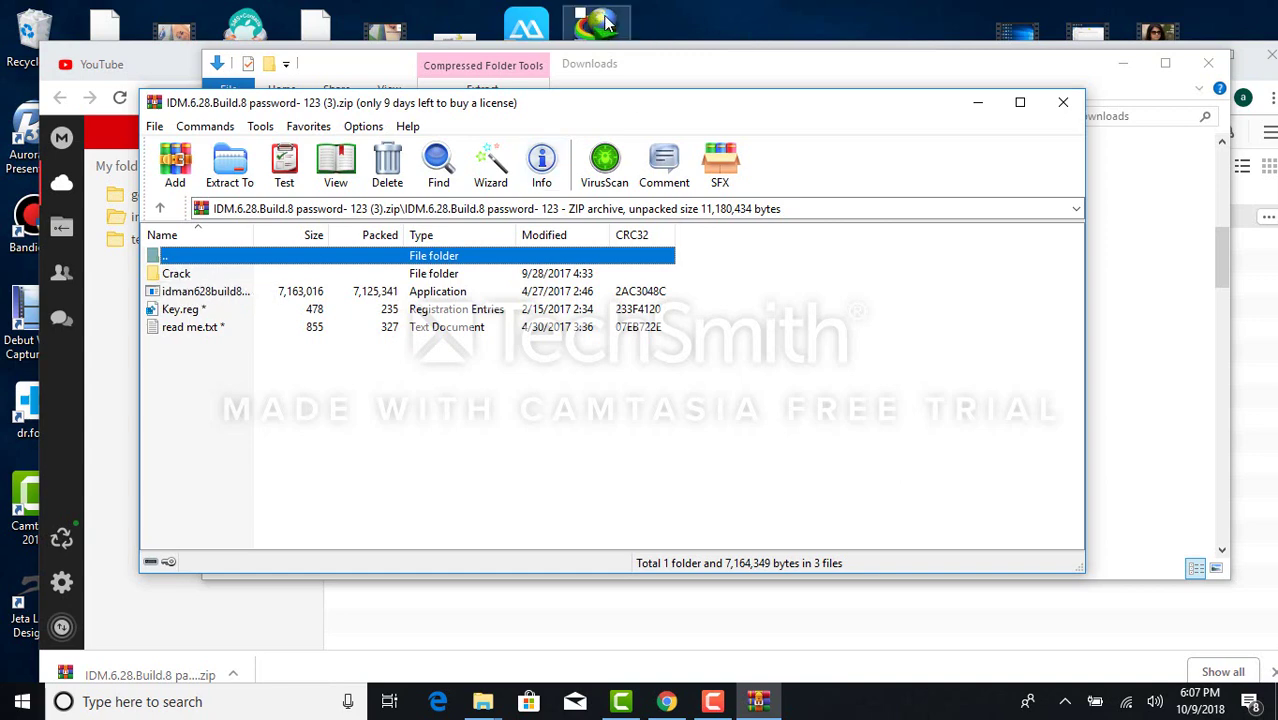
left_click(979, 102)
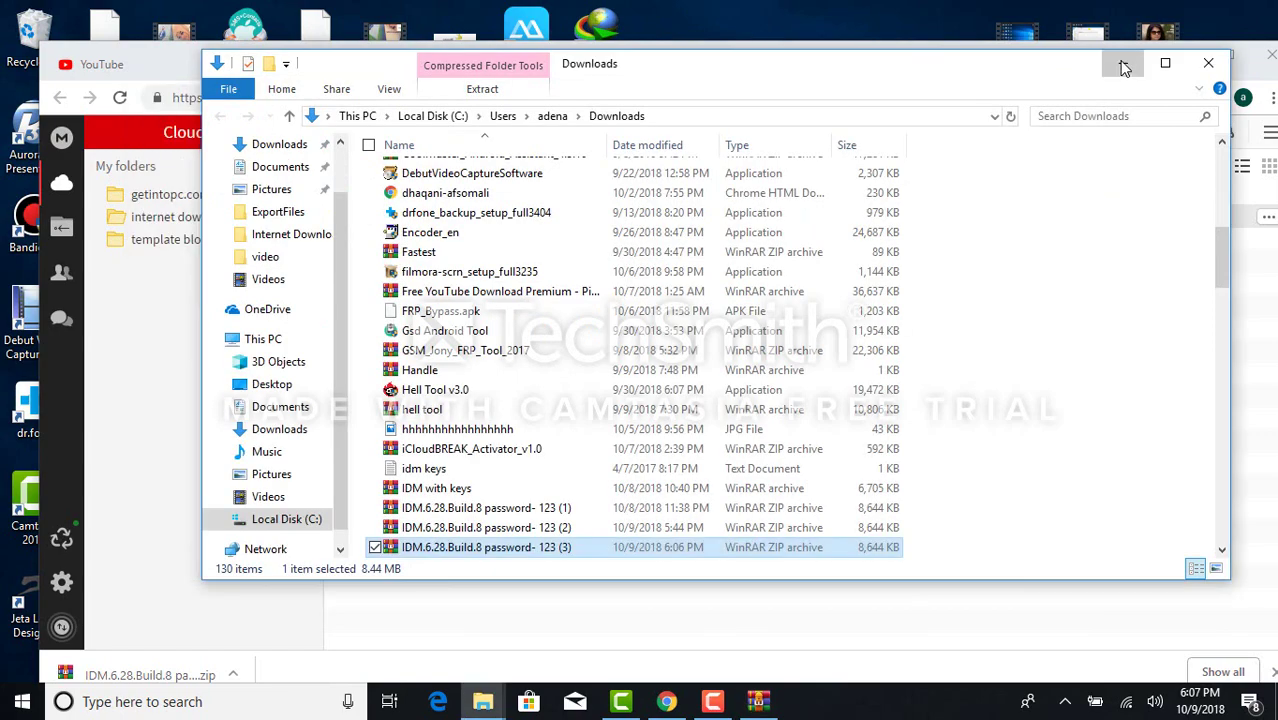
left_click(1122, 63)
left_click(1186, 55)
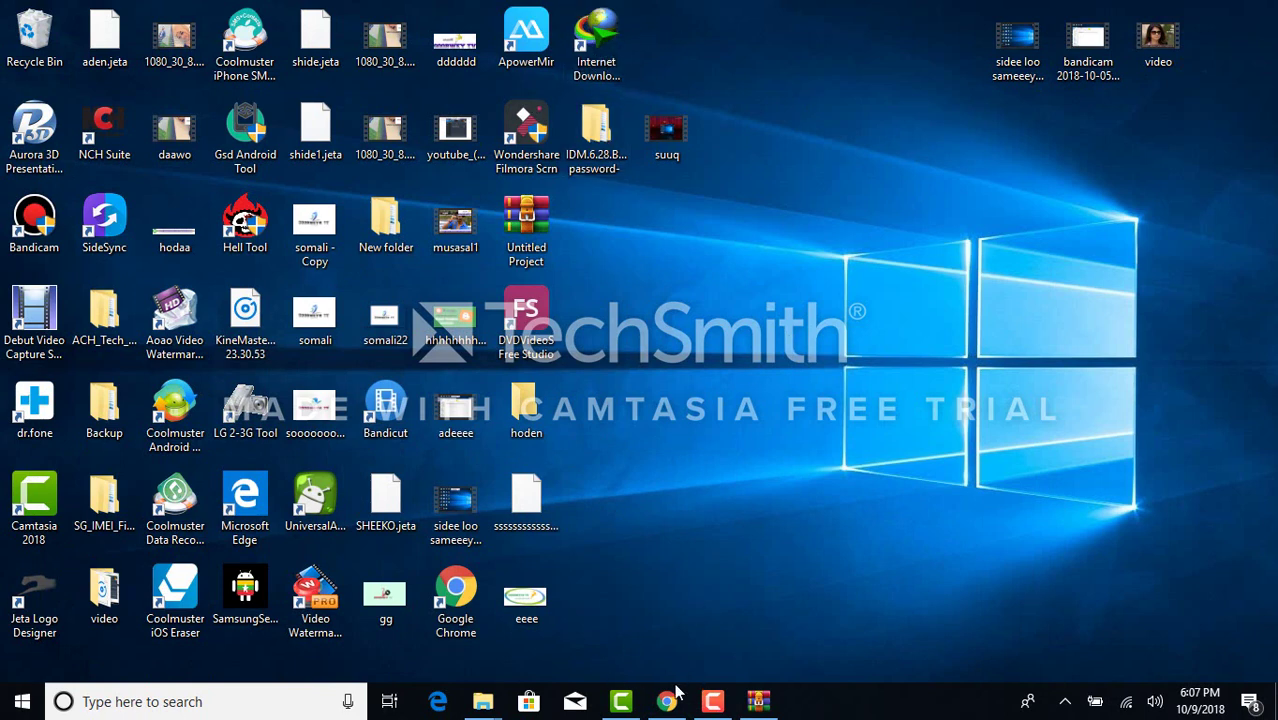
Step: Restore the Downloads window containing the IDM.6.28.Build.8 archives and close the other Downloads window
left_click(482, 705)
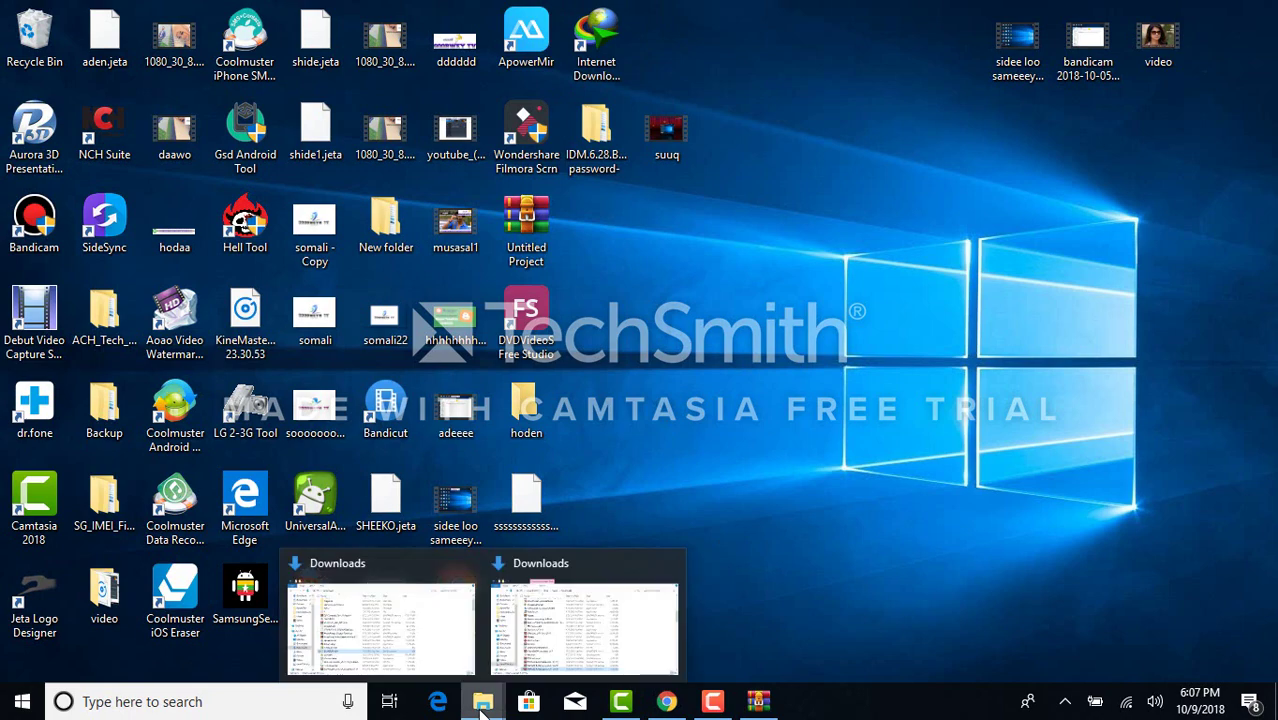
left_click(535, 665)
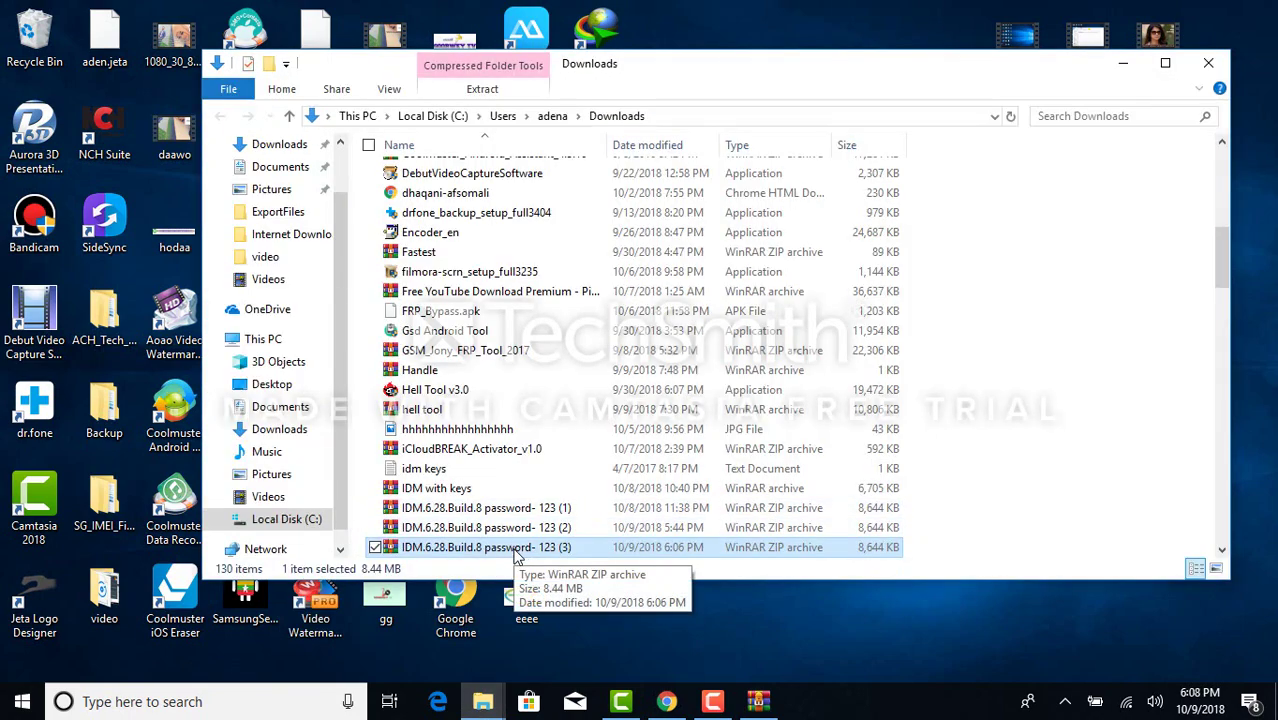
left_click(478, 705)
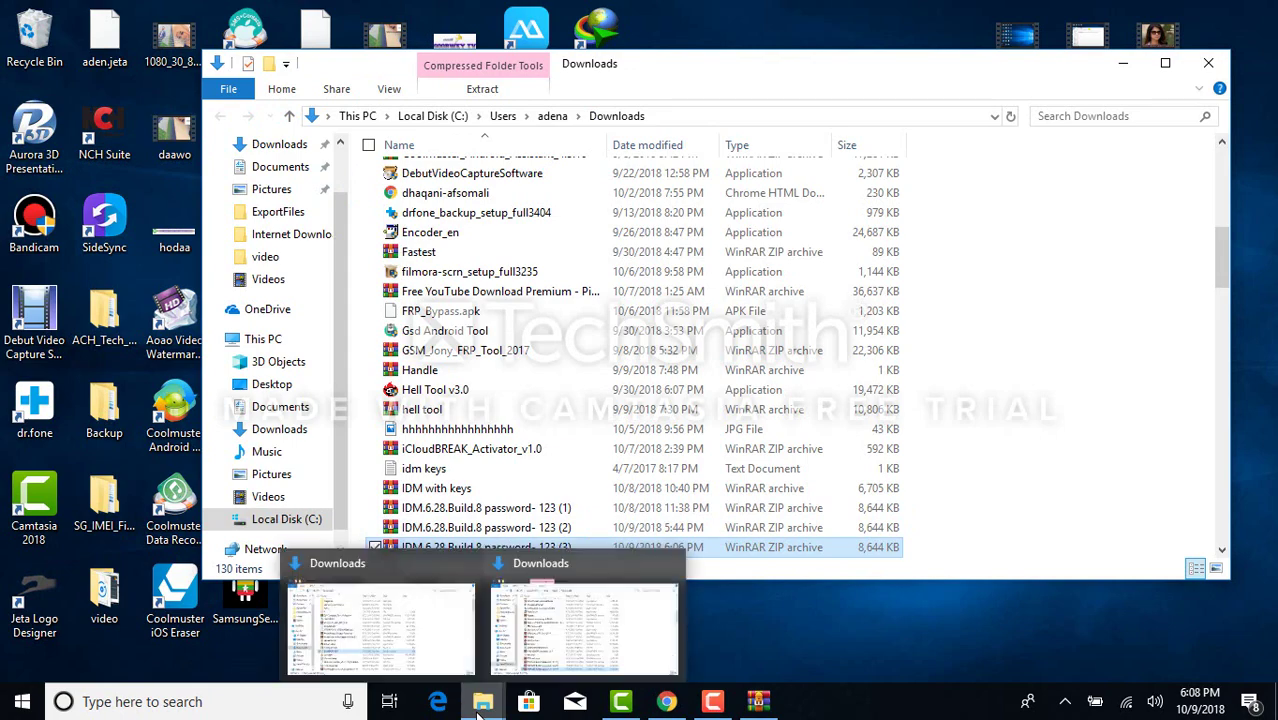
left_click(430, 638)
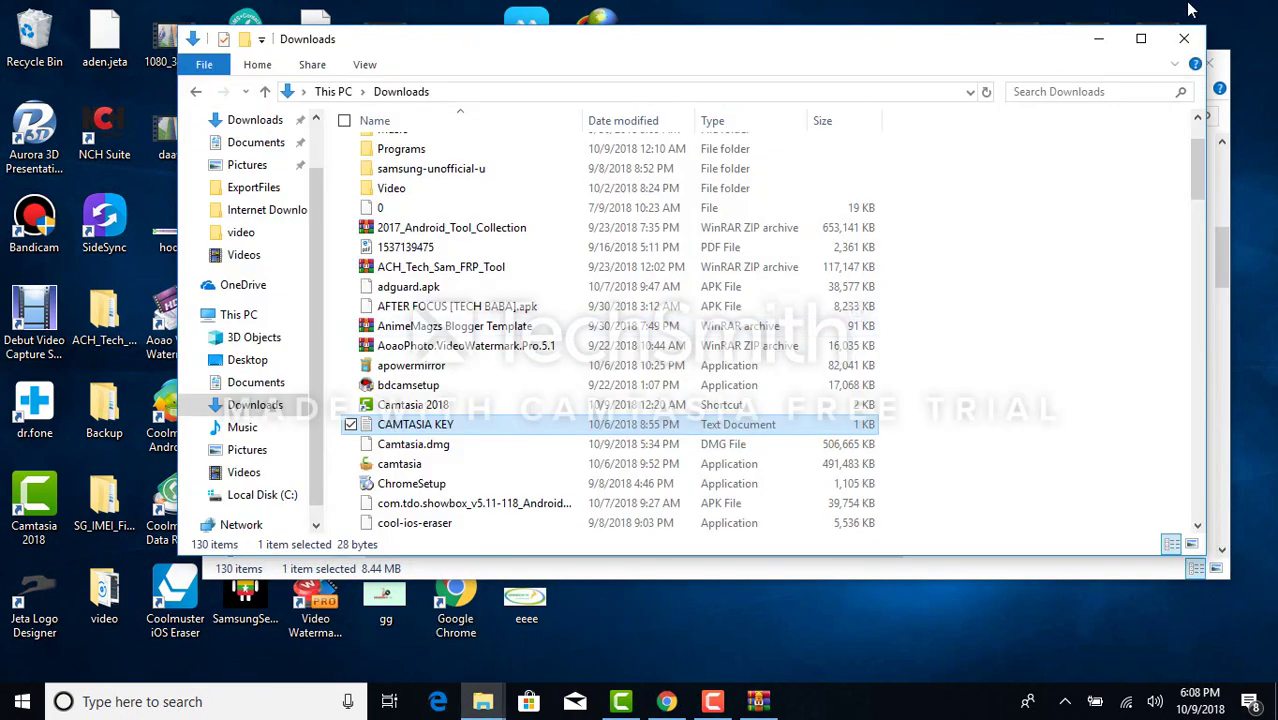
left_click(1187, 40)
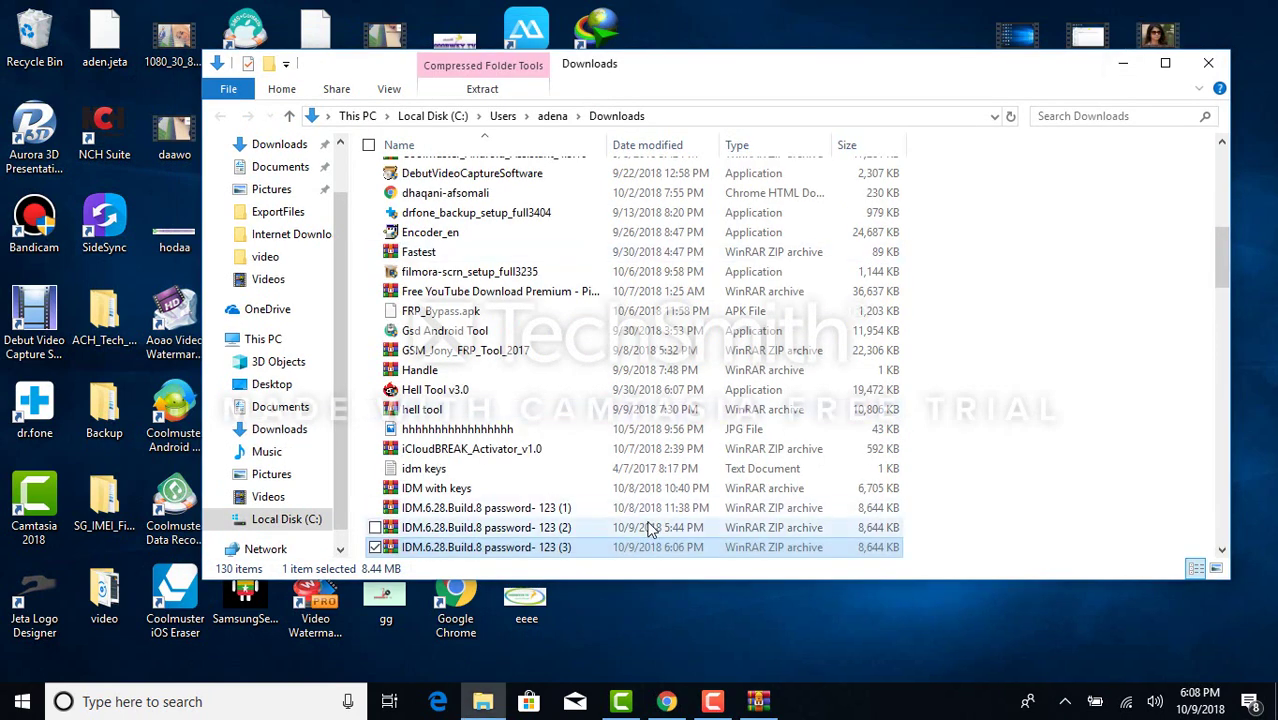
Step: Reopen the newest IDM.6.28.Build.8 archive and go into its Crack folder
double_click(467, 548)
double_click(237, 276)
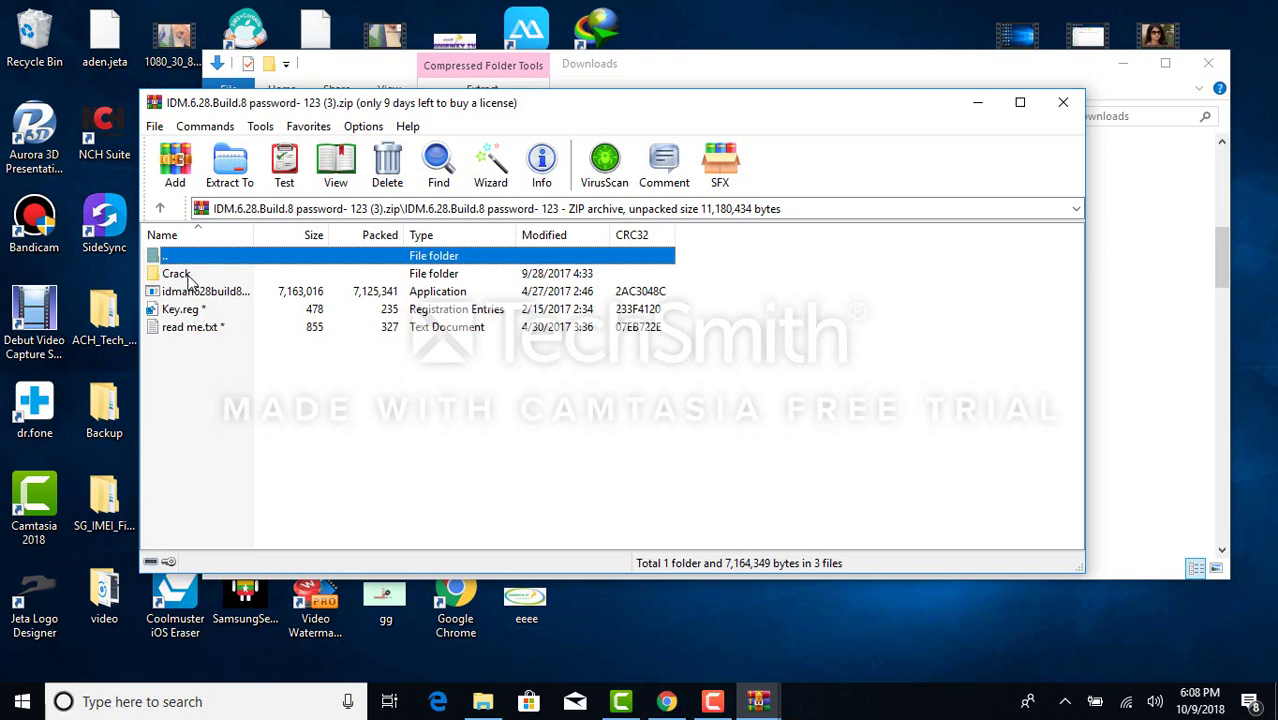
left_click(188, 275)
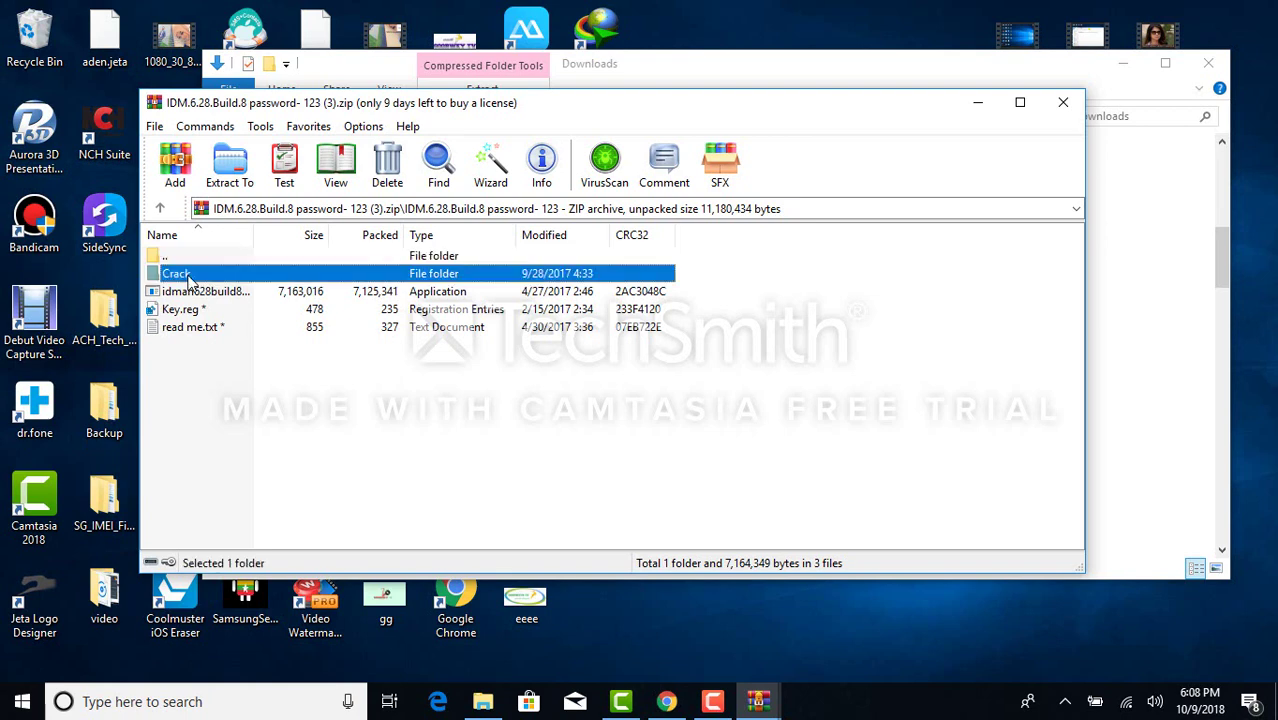
double_click(226, 276)
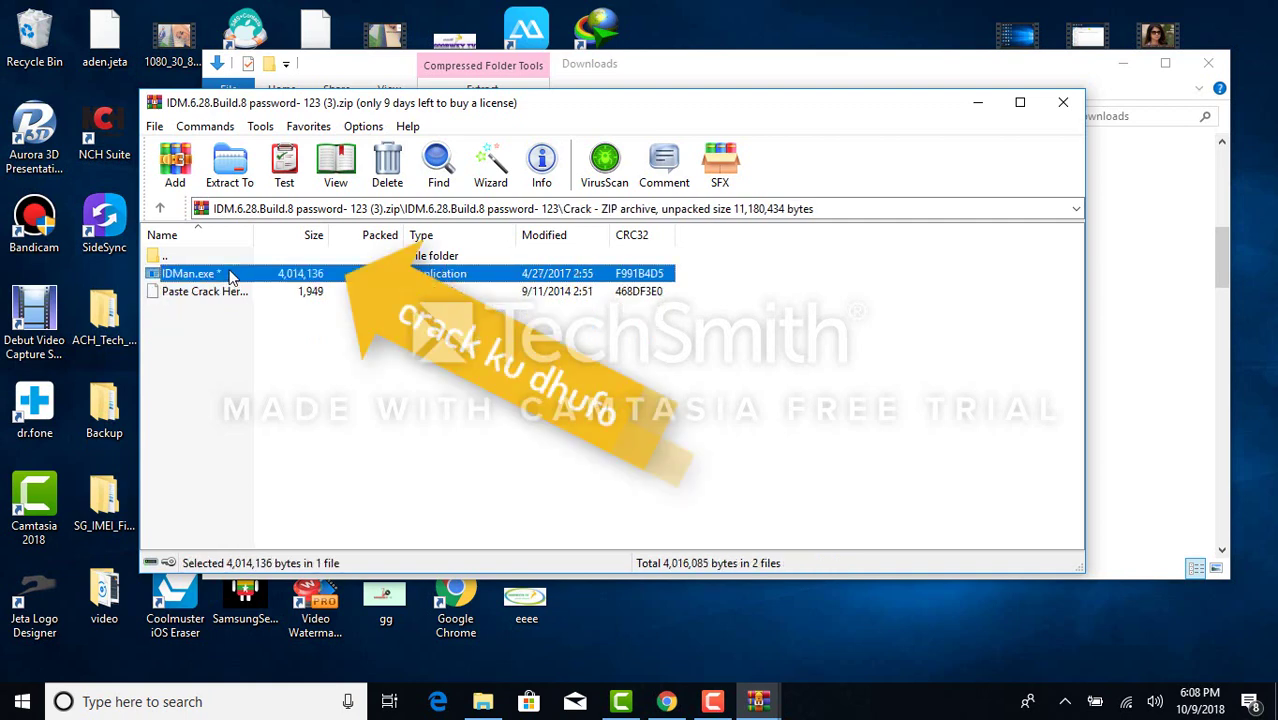
left_click(269, 312)
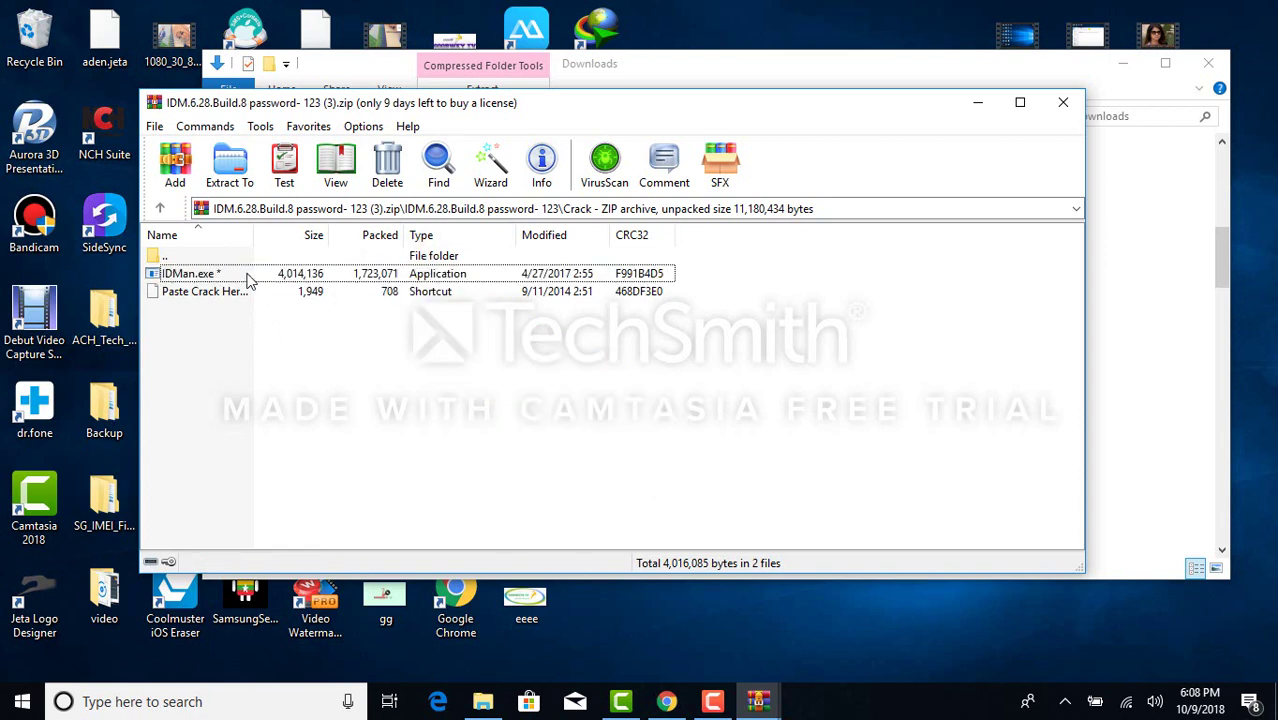
right_click(249, 281)
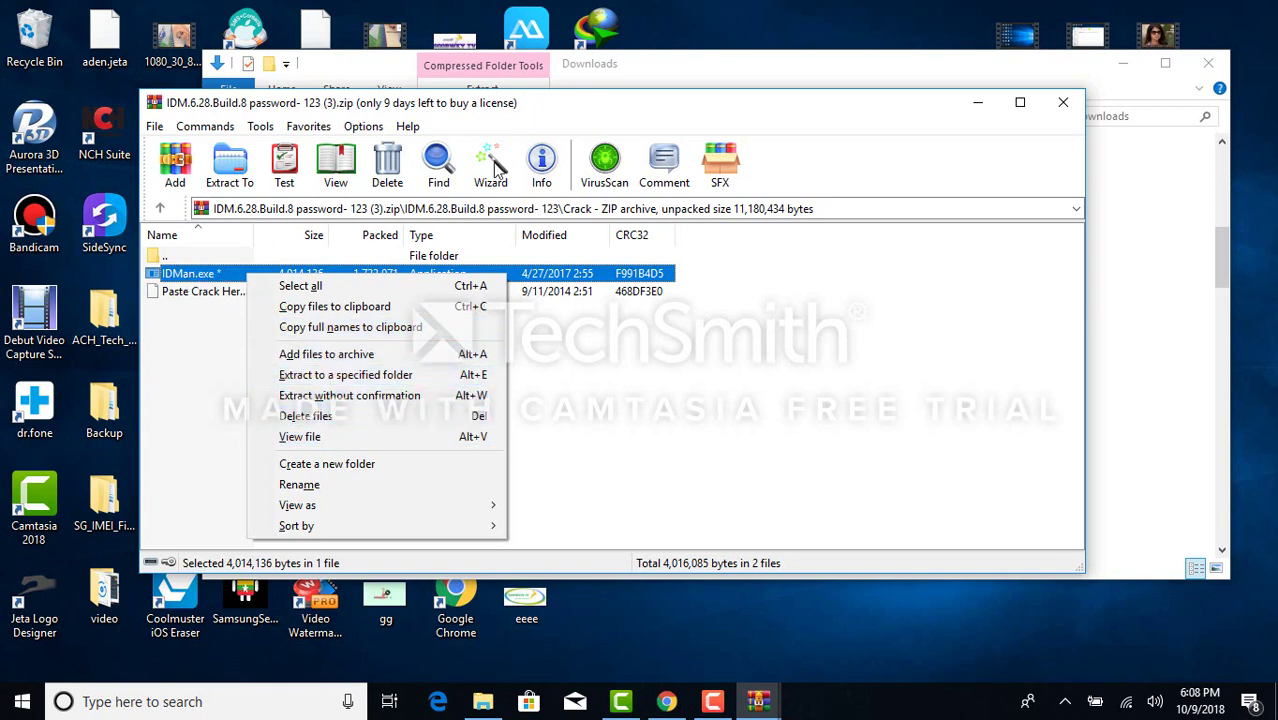
left_click(650, 442)
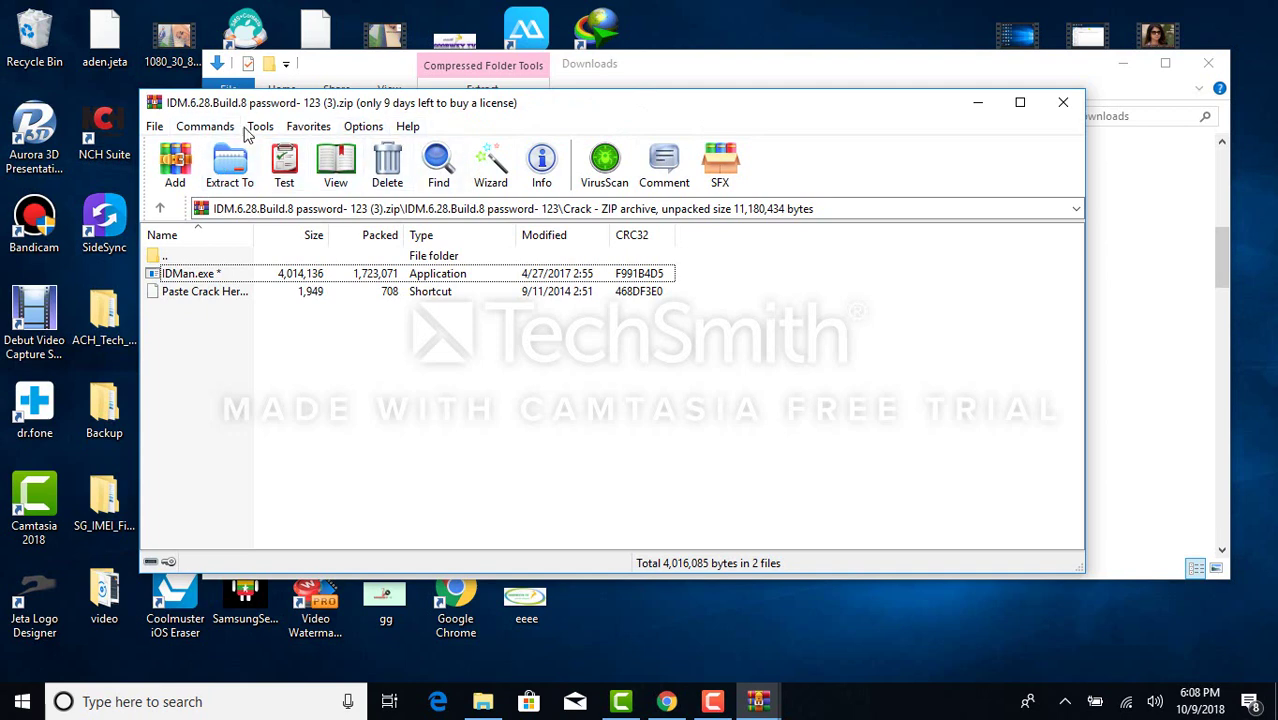
Step: Extract the archive with the Wizard to the proposed desktop folder, entering the archive password
left_click(491, 165)
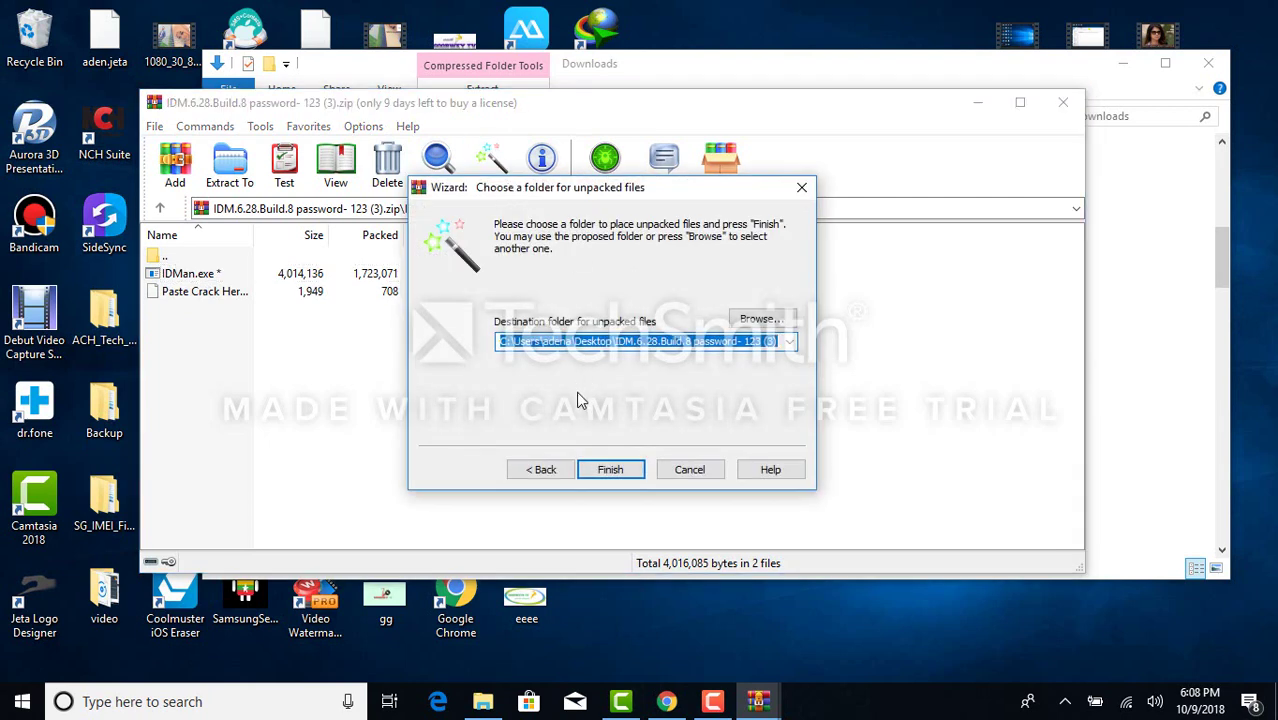
left_click(610, 469)
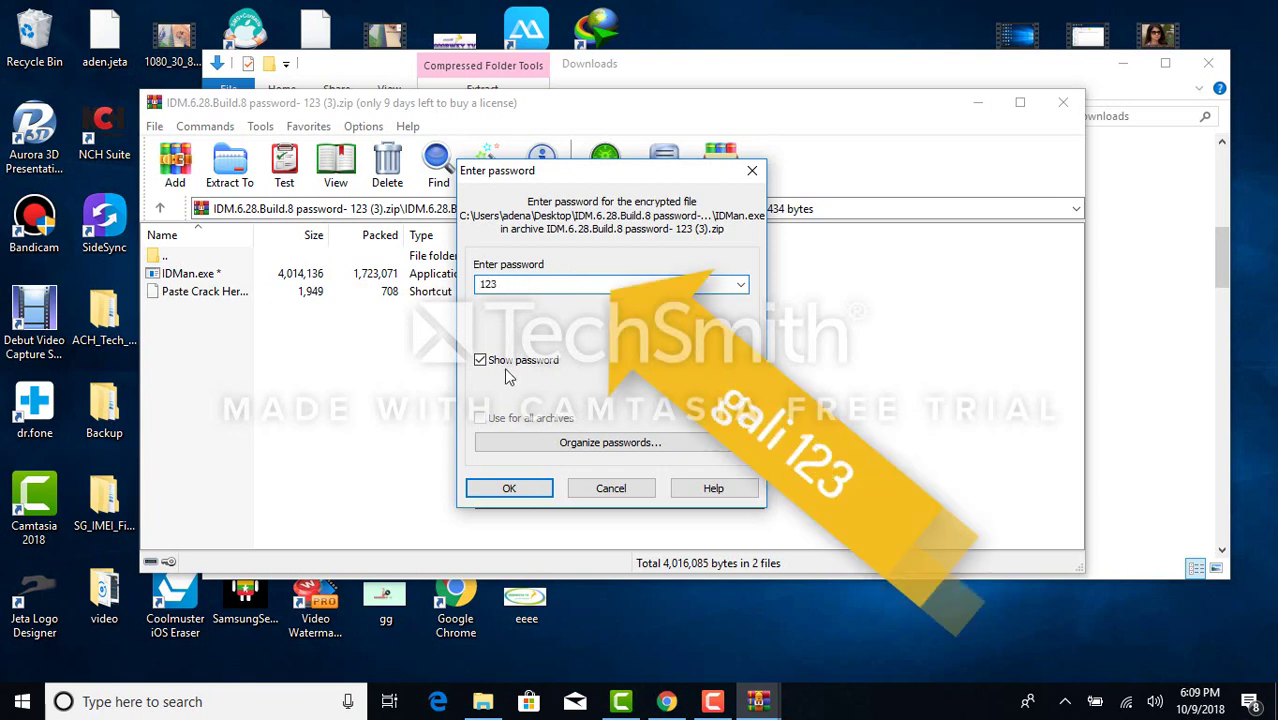
left_click(505, 487)
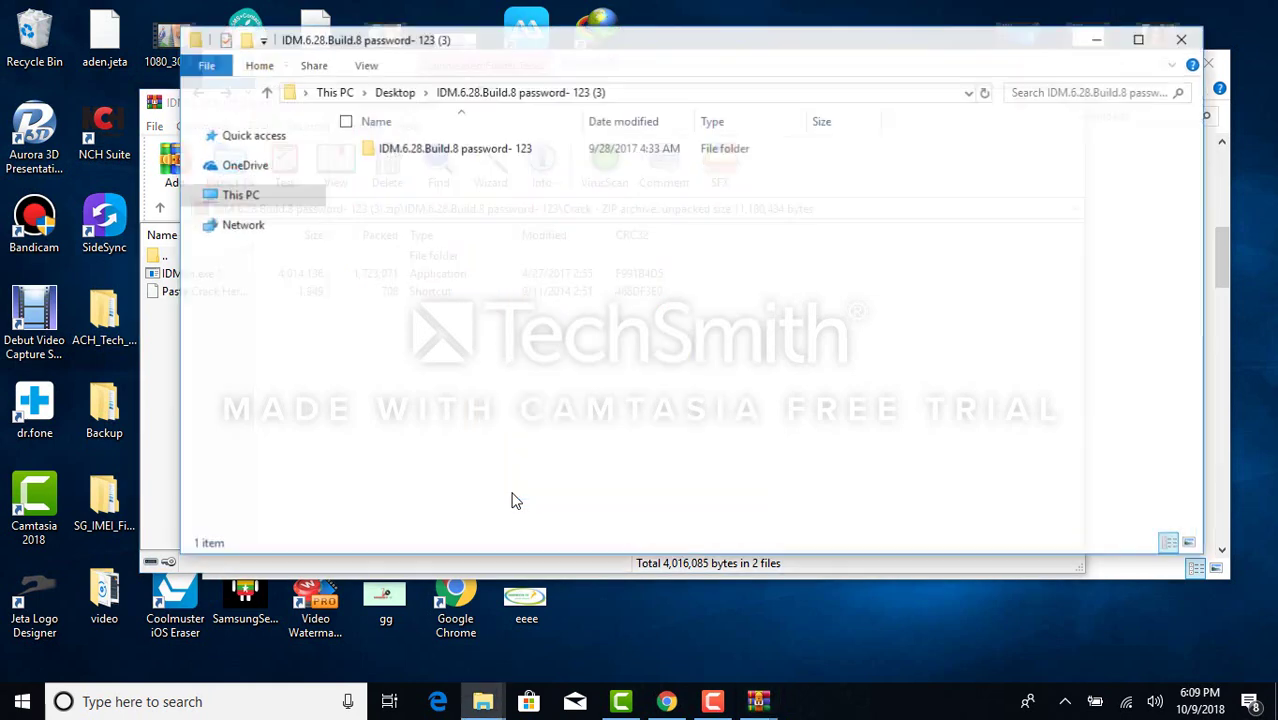
Step: Open the Crack folder inside the extracted files and copy both IDMan and Paste Crack Here
left_click(480, 148)
double_click(480, 148)
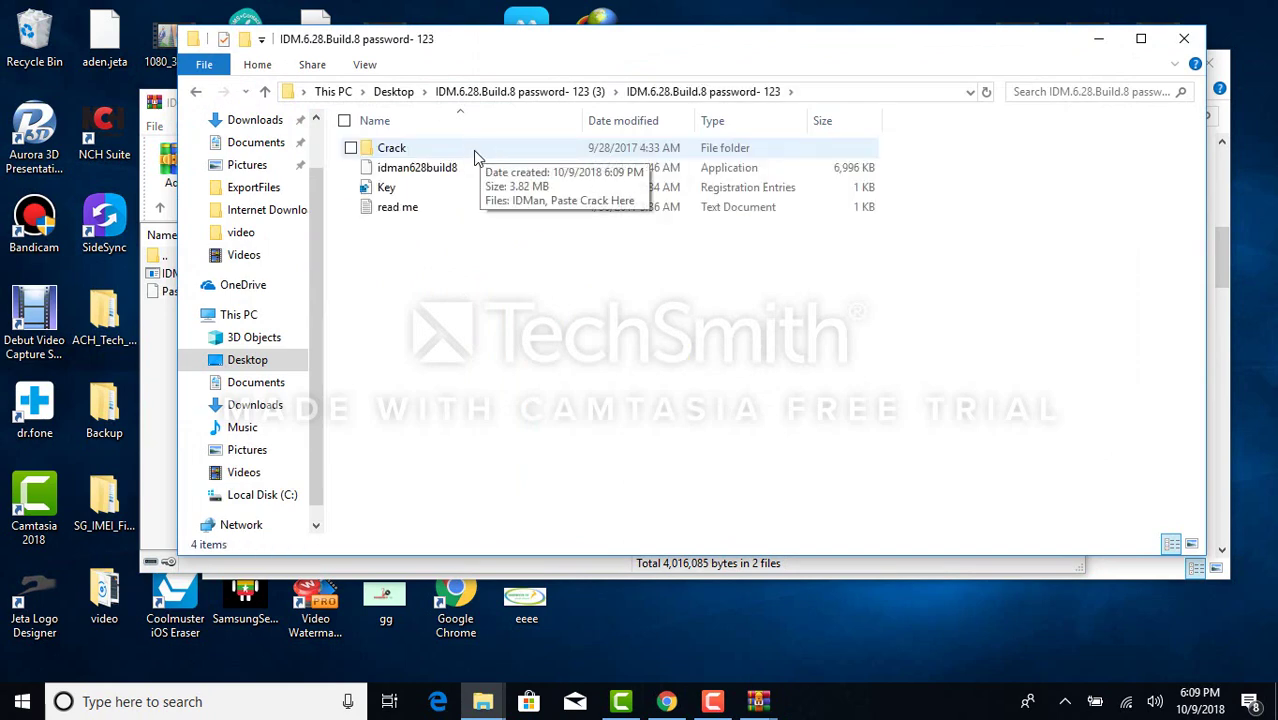
double_click(473, 151)
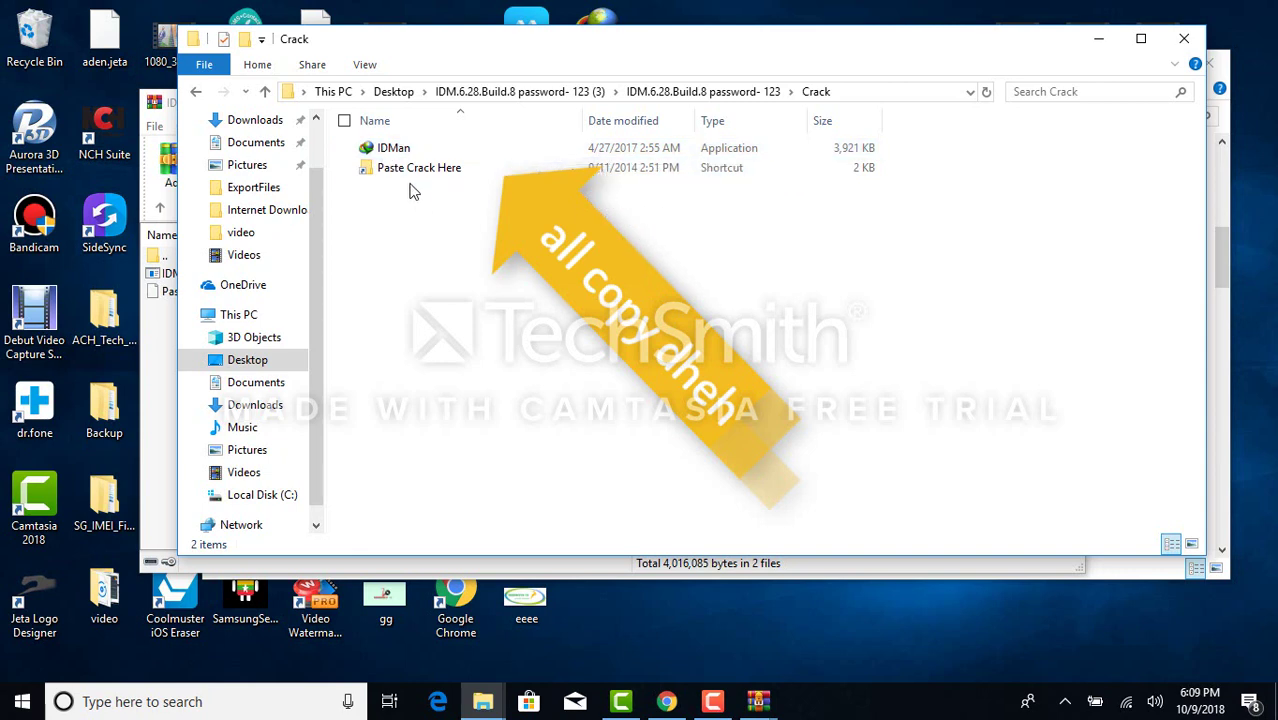
left_click_drag(413, 191, 400, 137)
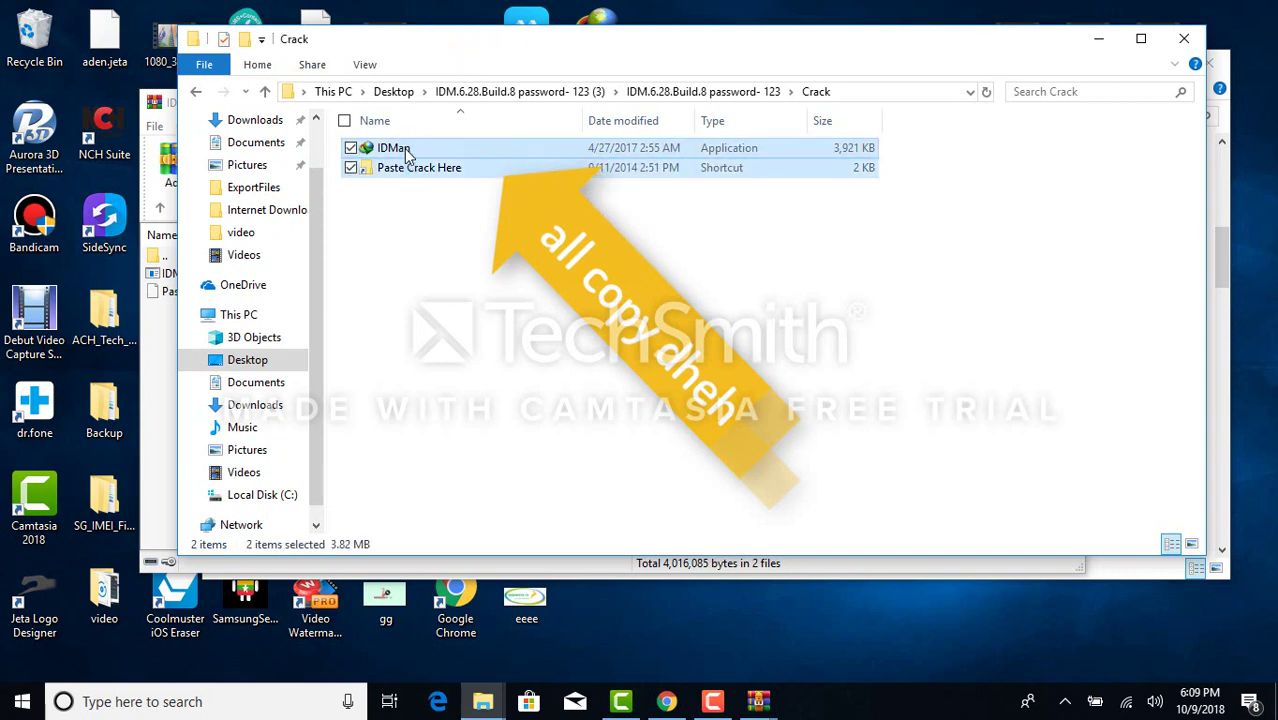
right_click(406, 152)
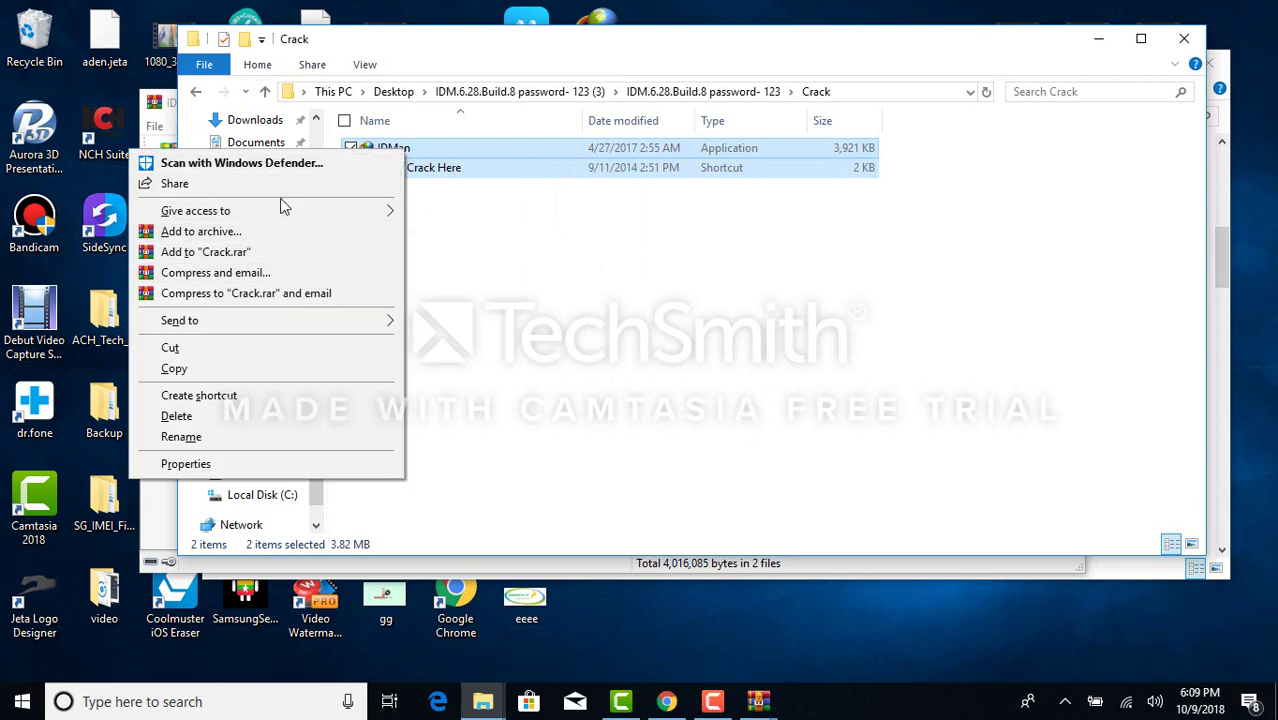
left_click(280, 371)
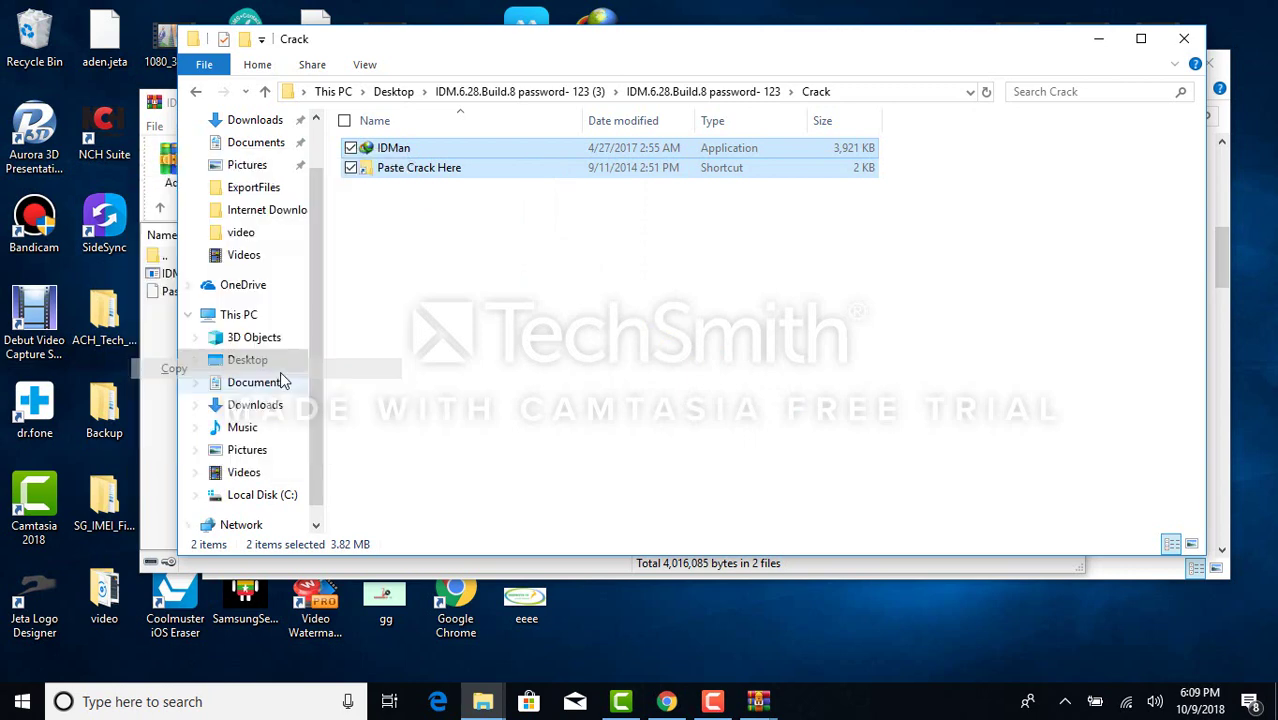
Step: Minimize the Crack folder, the archive window and the Downloads window to reveal the desktop
left_click(1099, 45)
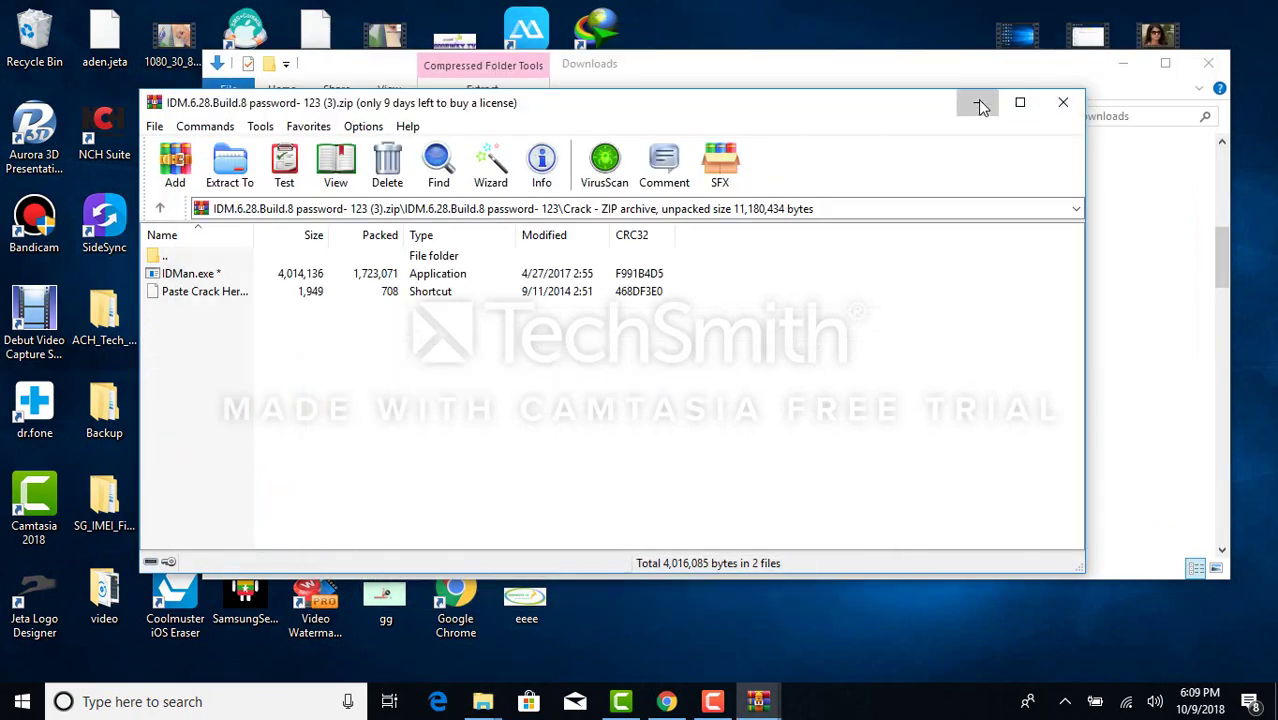
left_click(979, 103)
left_click(1122, 64)
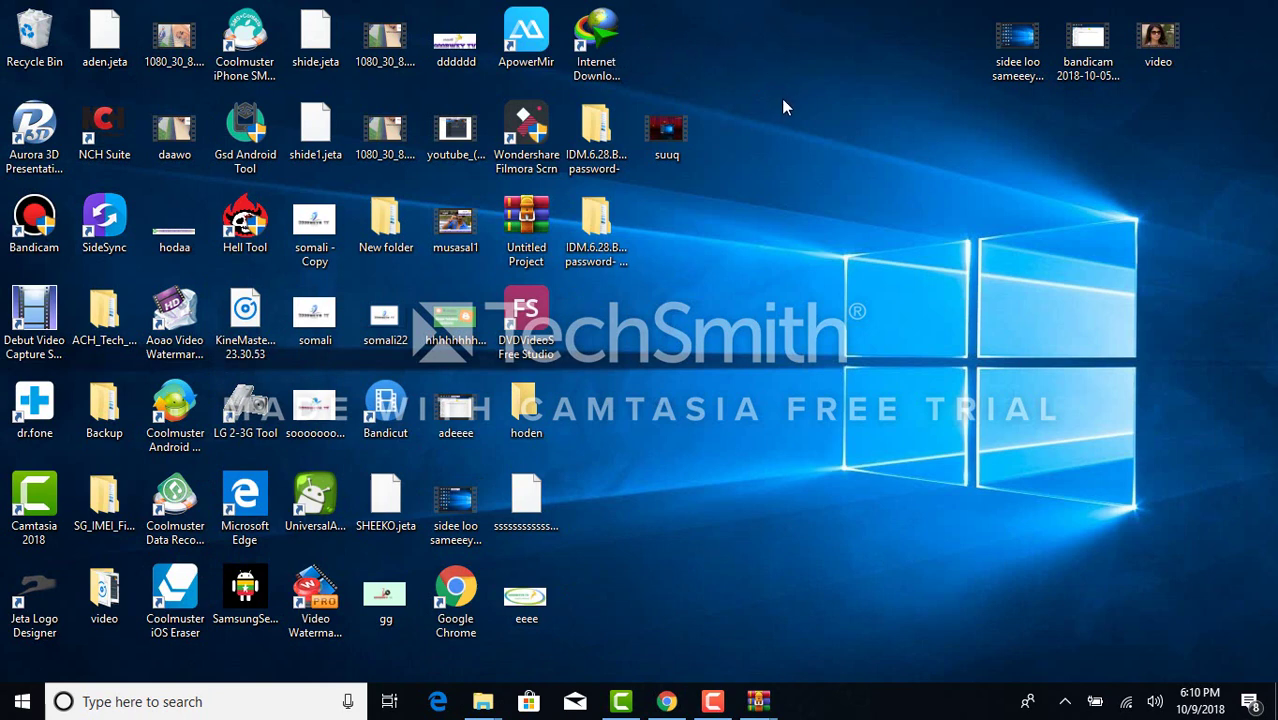
Step: Open the Internet Download Manager installation folder through the file location in its desktop shortcut's properties
right_click(613, 37)
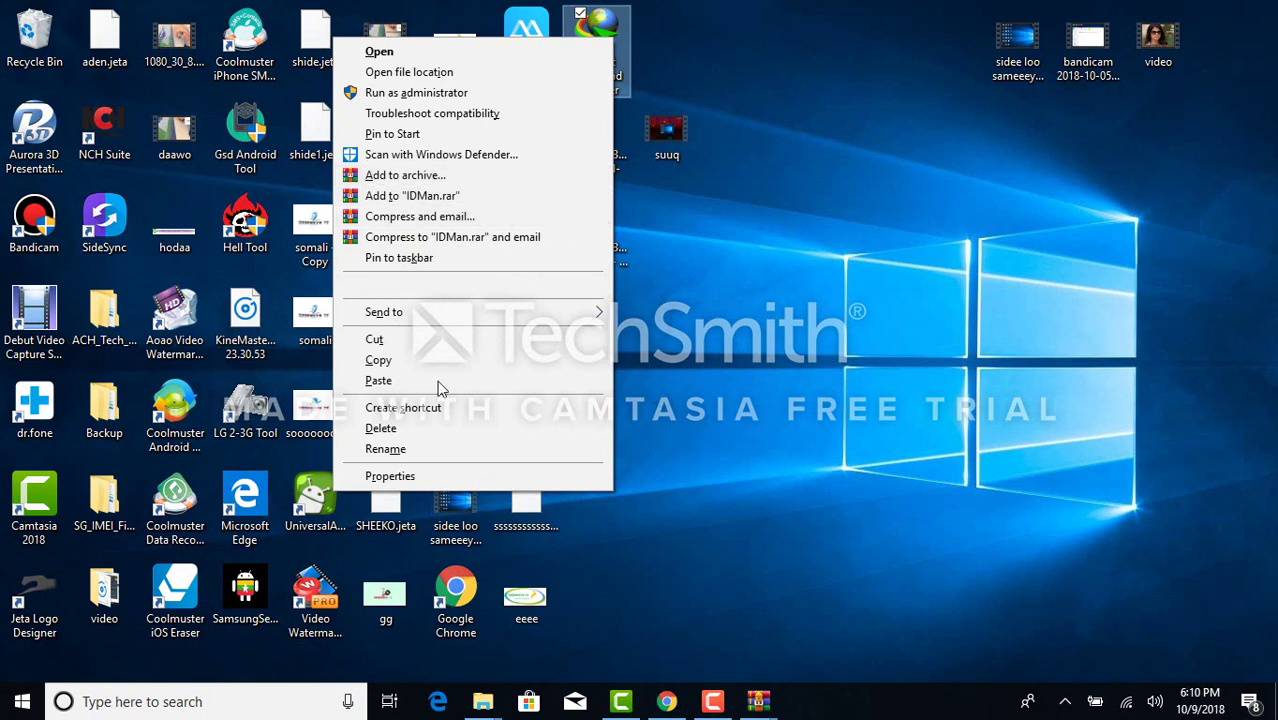
left_click(416, 478)
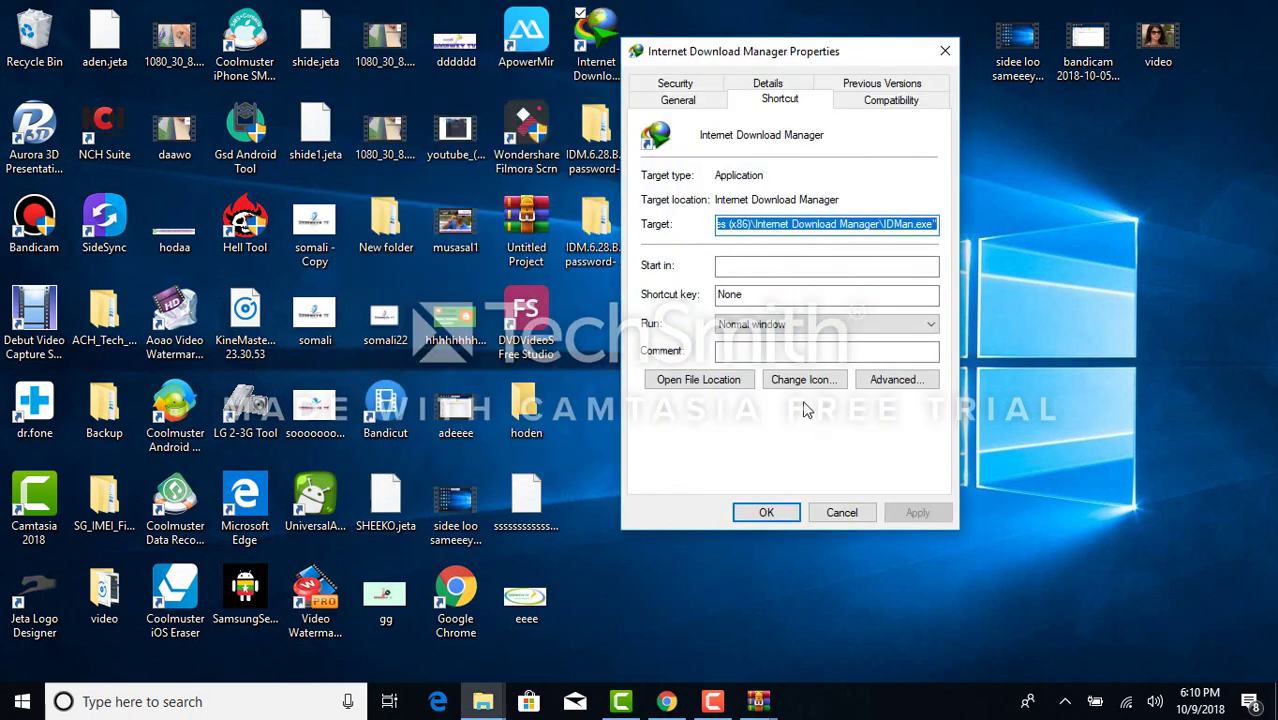
left_click(698, 379)
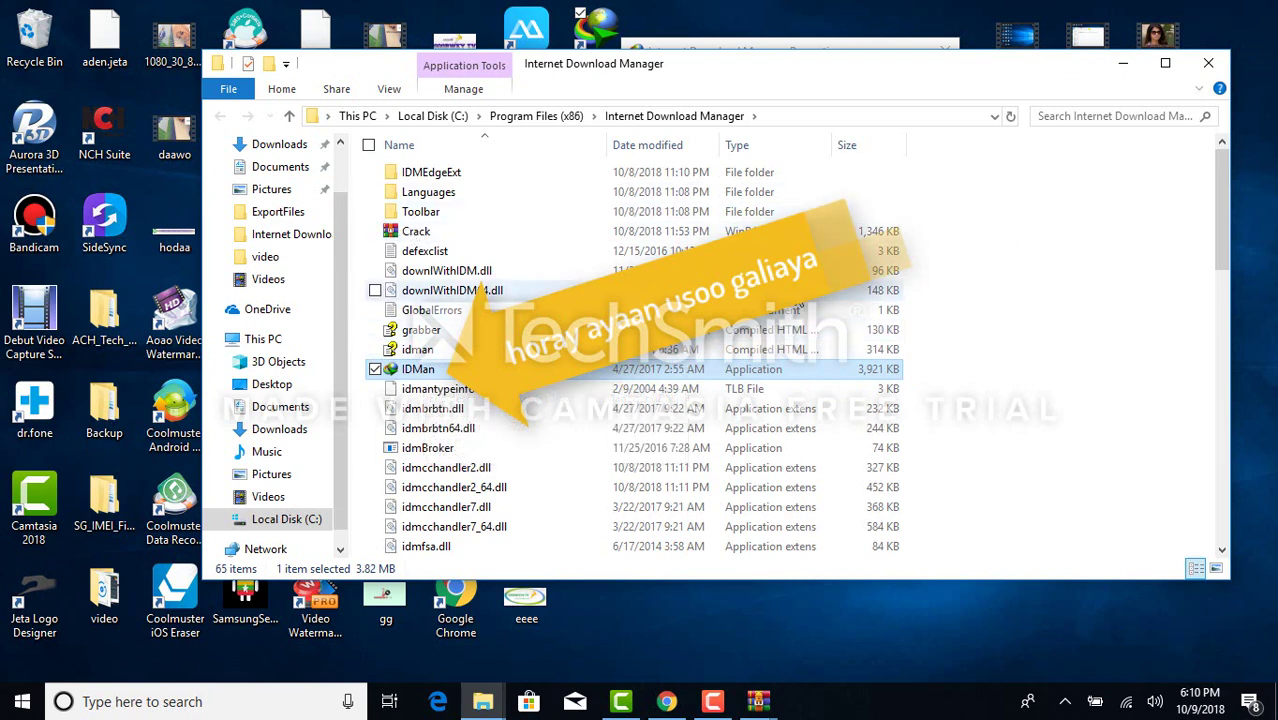
left_click(793, 290)
right_click(795, 292)
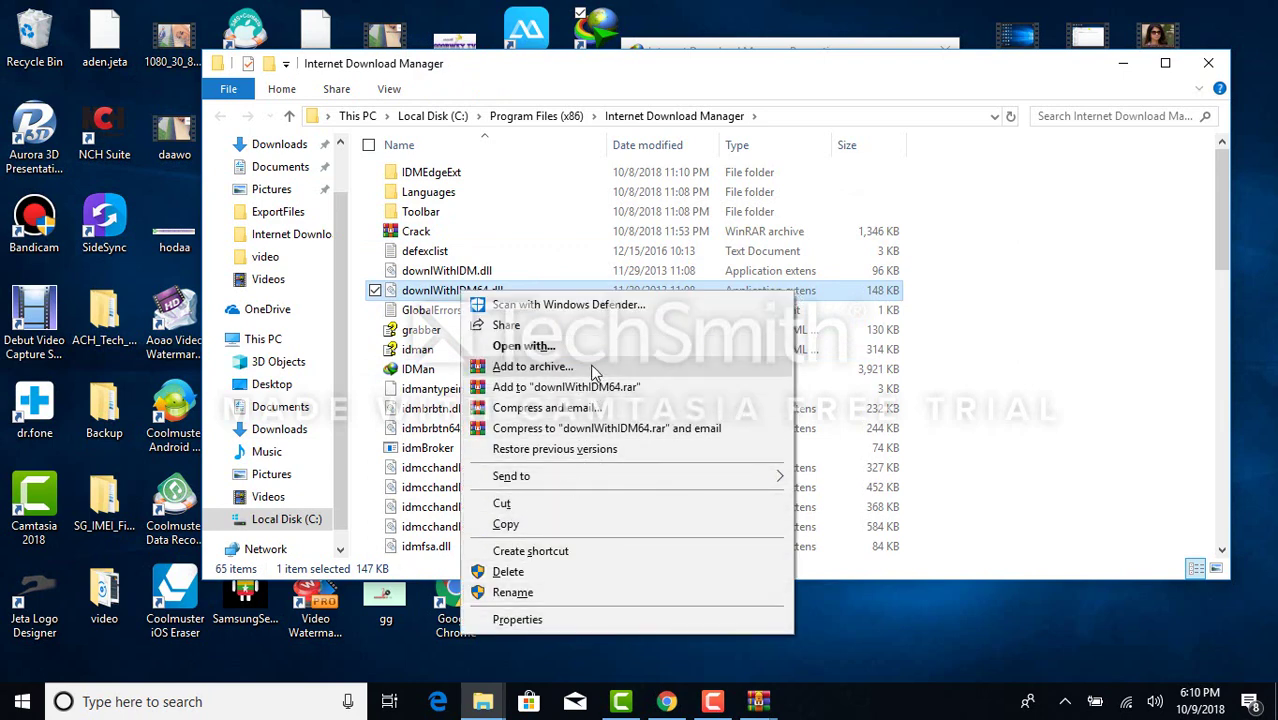
left_click(1042, 333)
left_click(1043, 339)
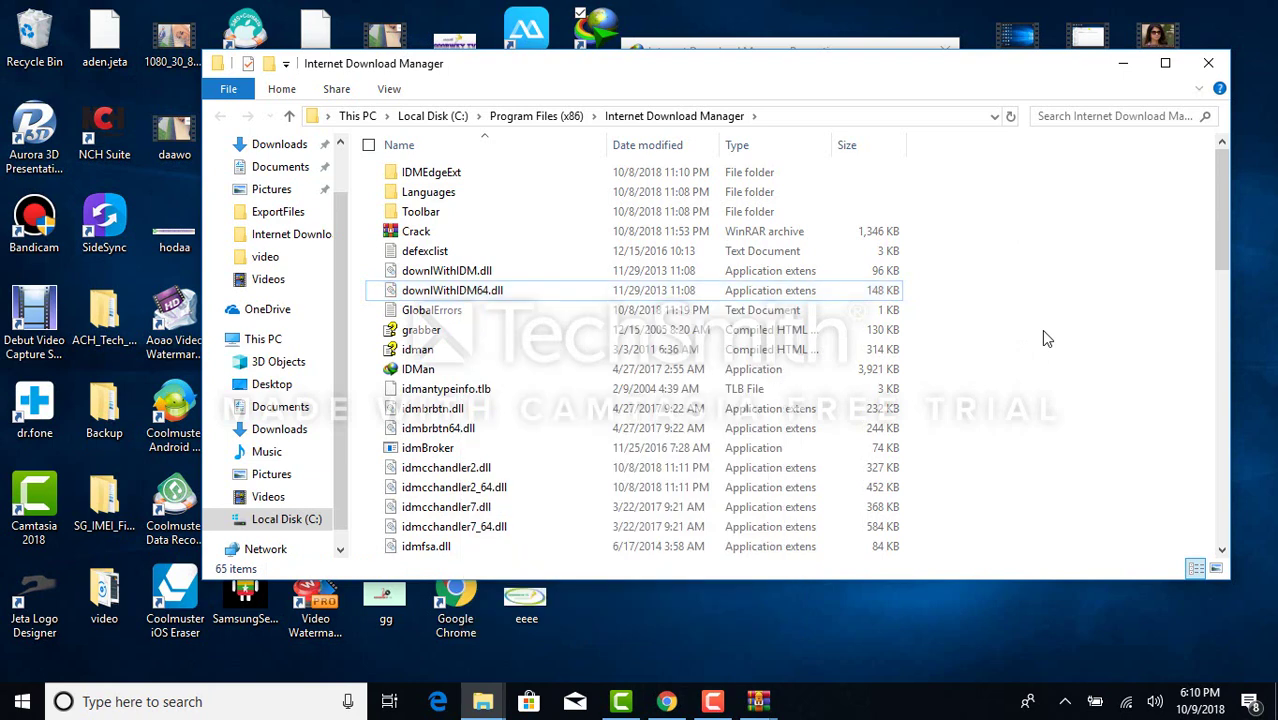
Step: Paste the copied files into the Internet Download Manager folder, replacing existing ones with administrator permission for all current items, skip the in-use item, and minimize the folder
right_click(1043, 331)
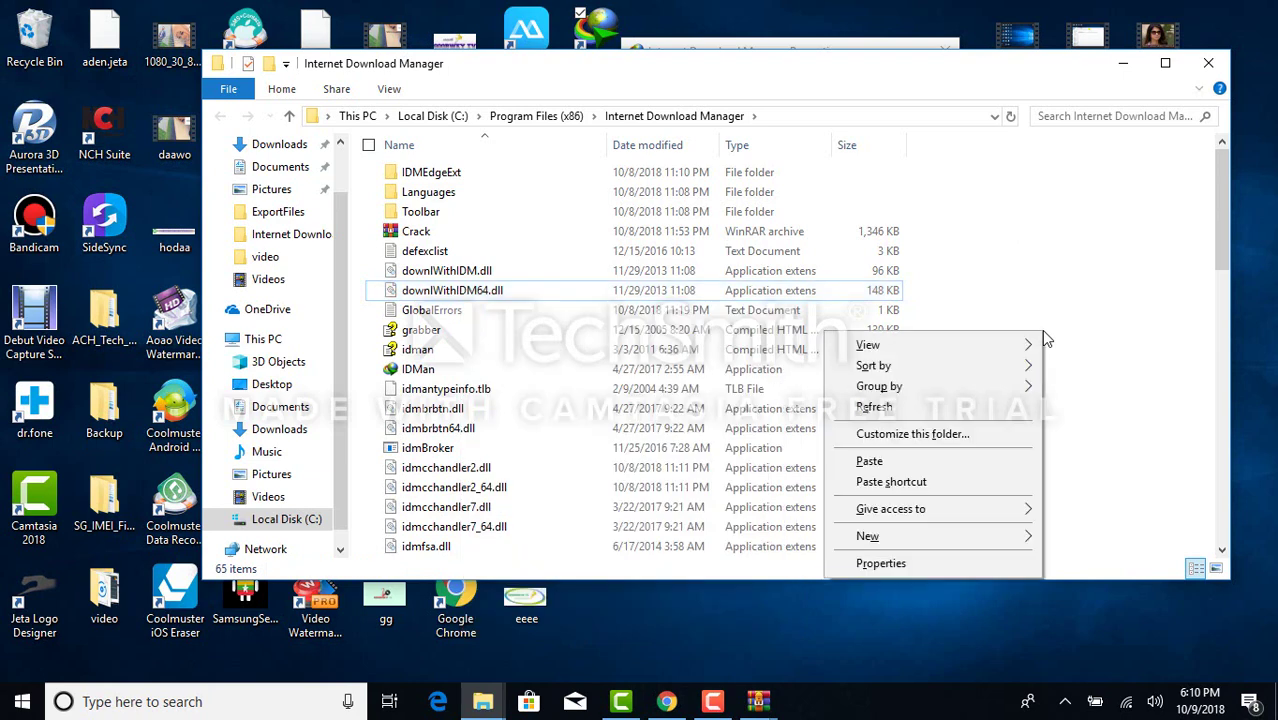
left_click(930, 466)
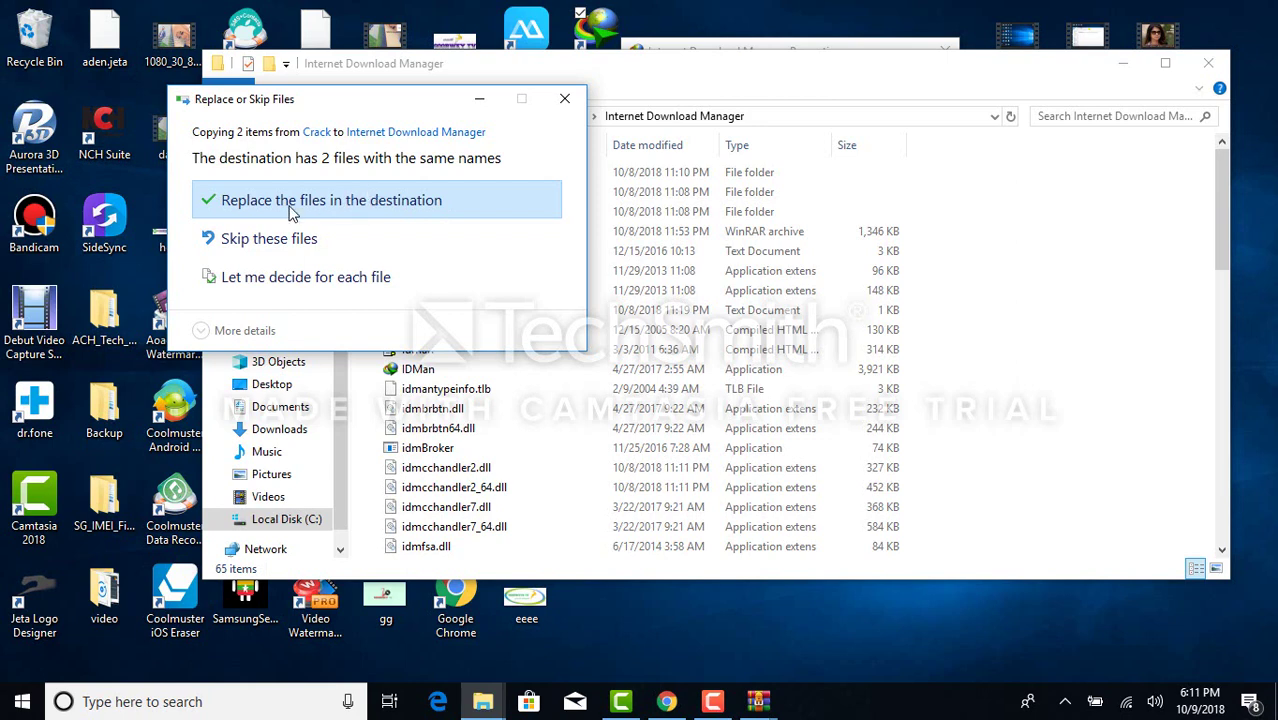
left_click(390, 205)
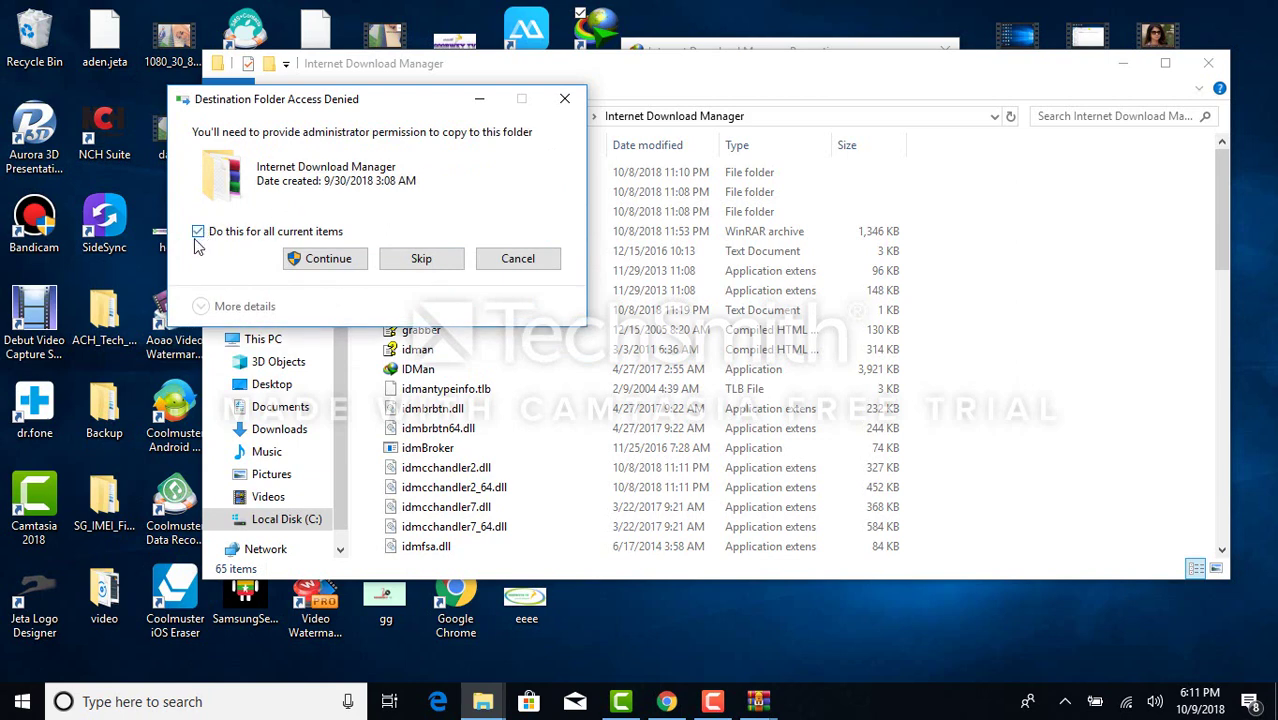
left_click(328, 259)
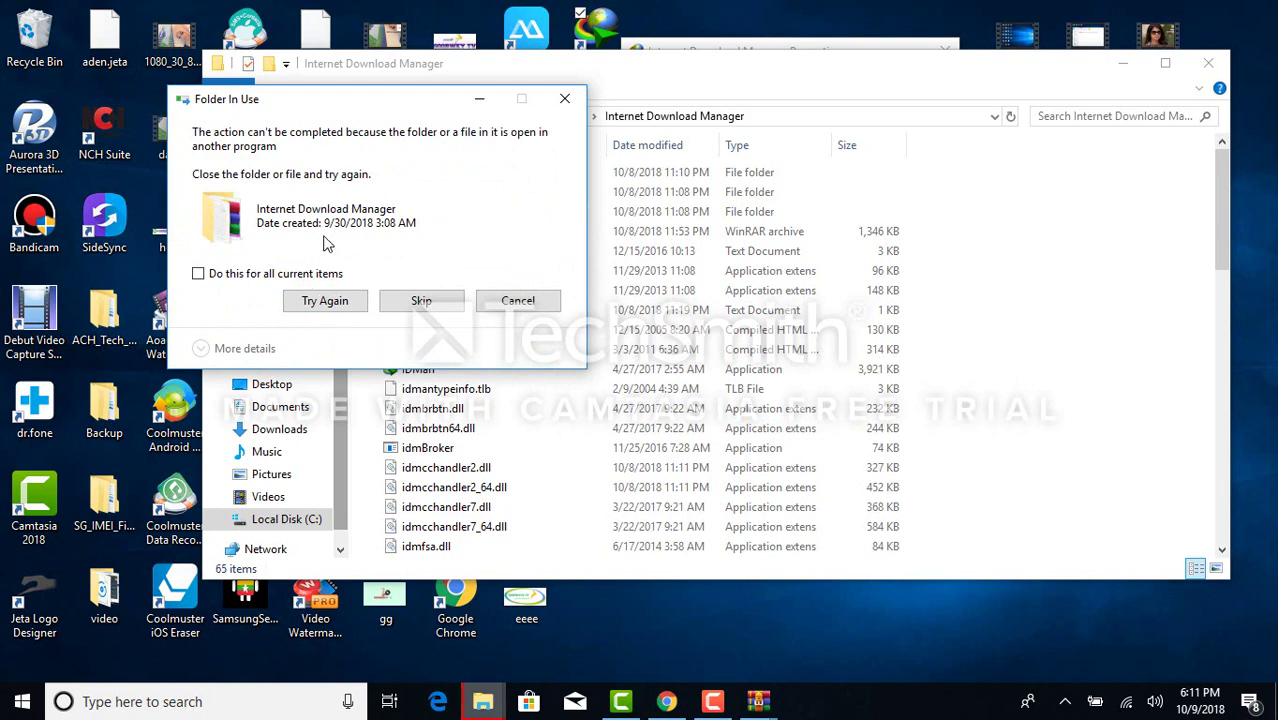
left_click(421, 301)
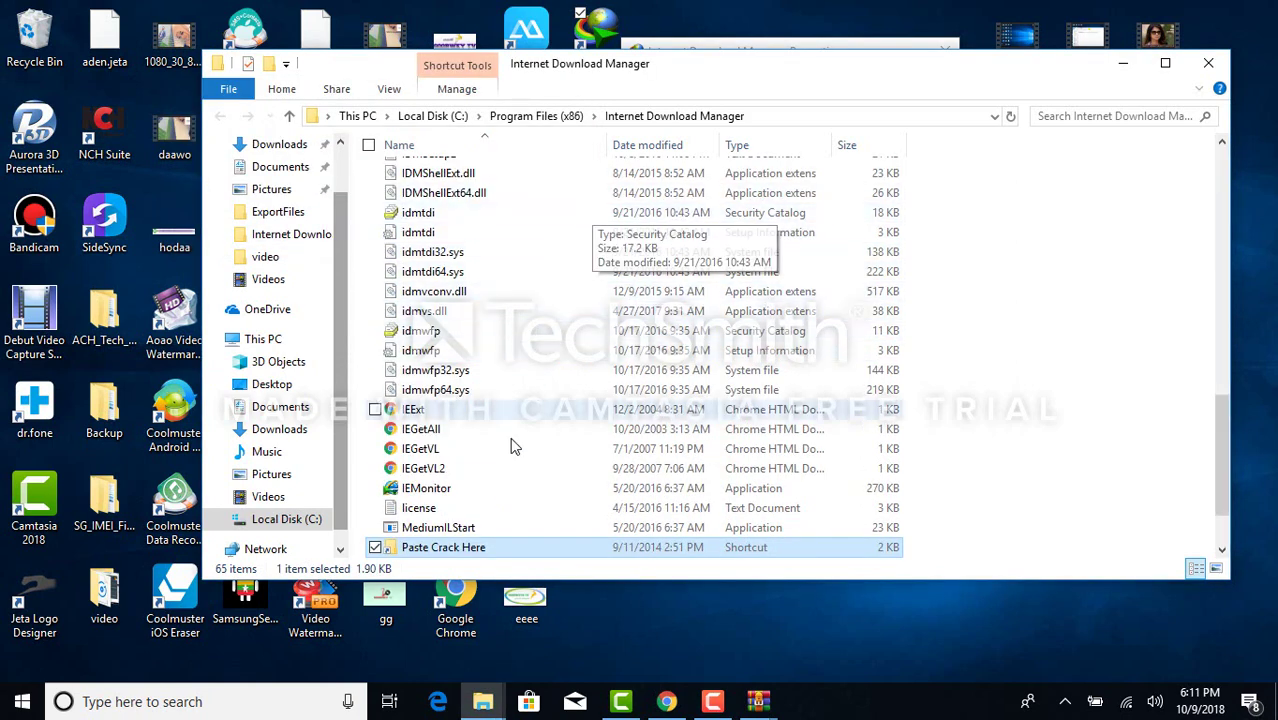
left_click(1122, 66)
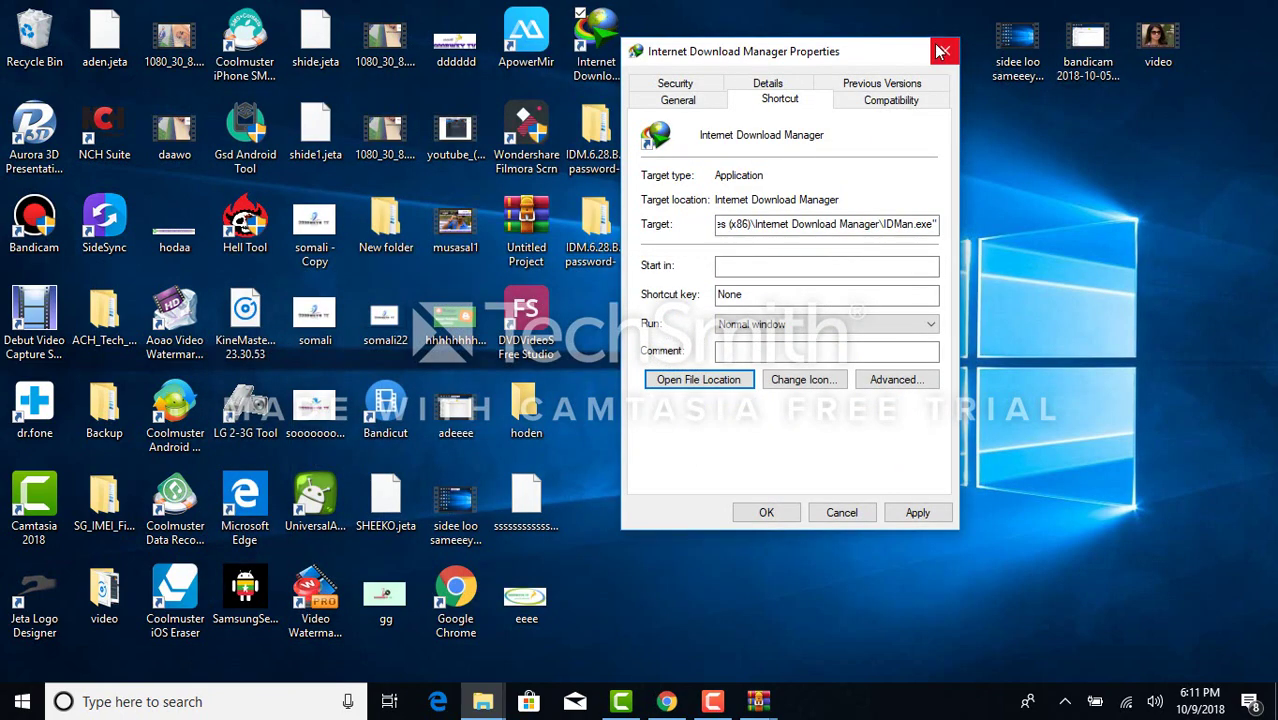